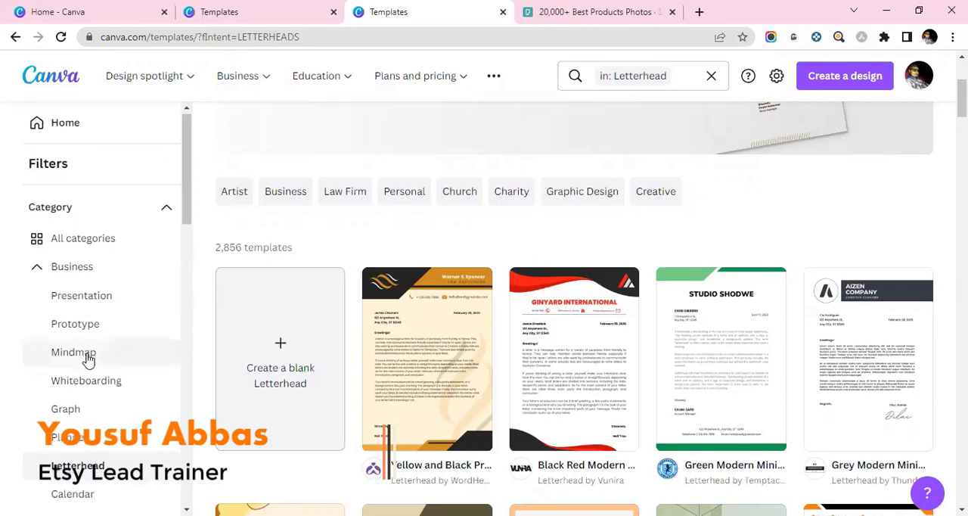
- Browse the available designs in the Business category's Letterhead templates
scroll(87, 352, down, 2)
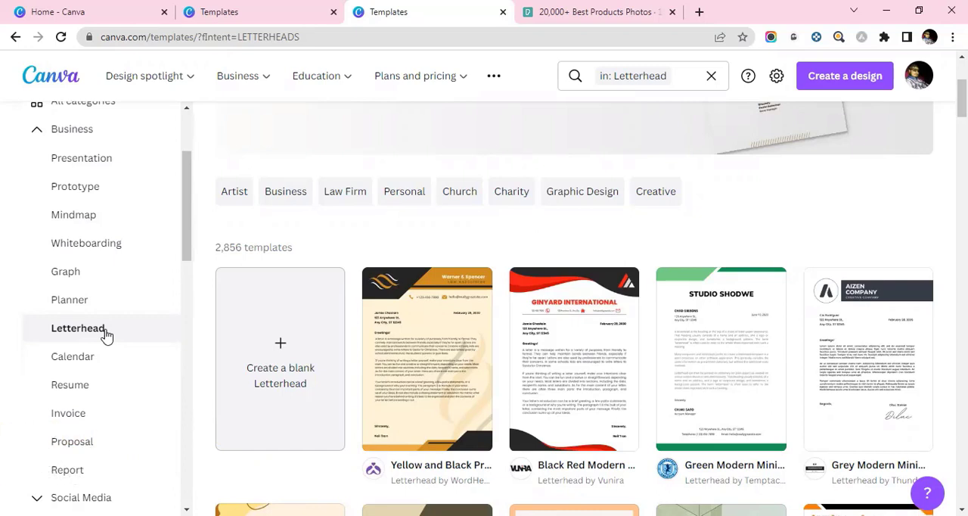
click(106, 333)
scroll(451, 340, down, 2)
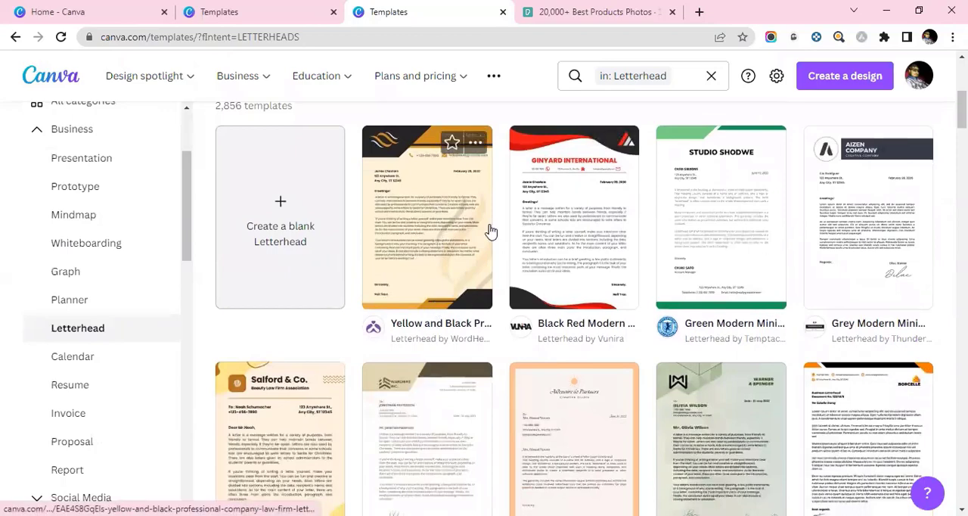
scroll(450, 246, up, 1)
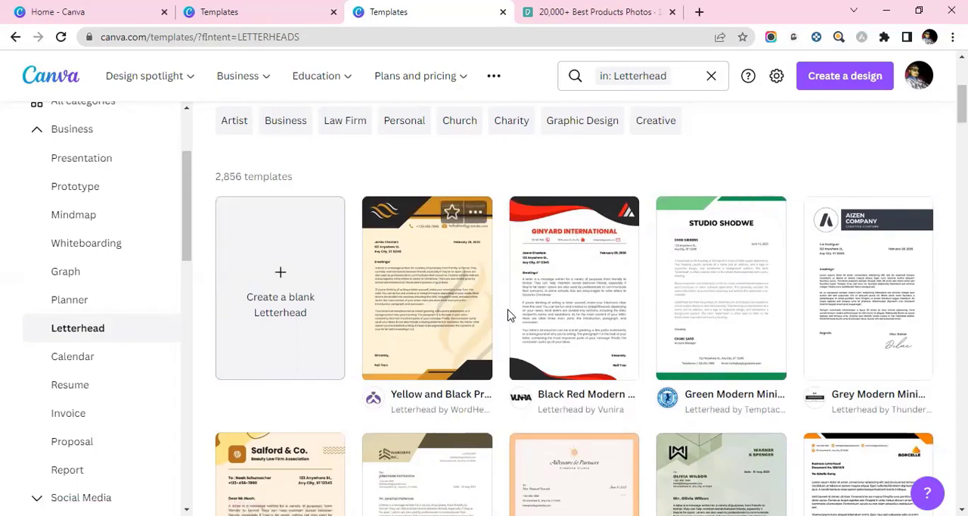
scroll(521, 325, down, 1)
scroll(527, 328, down, 5)
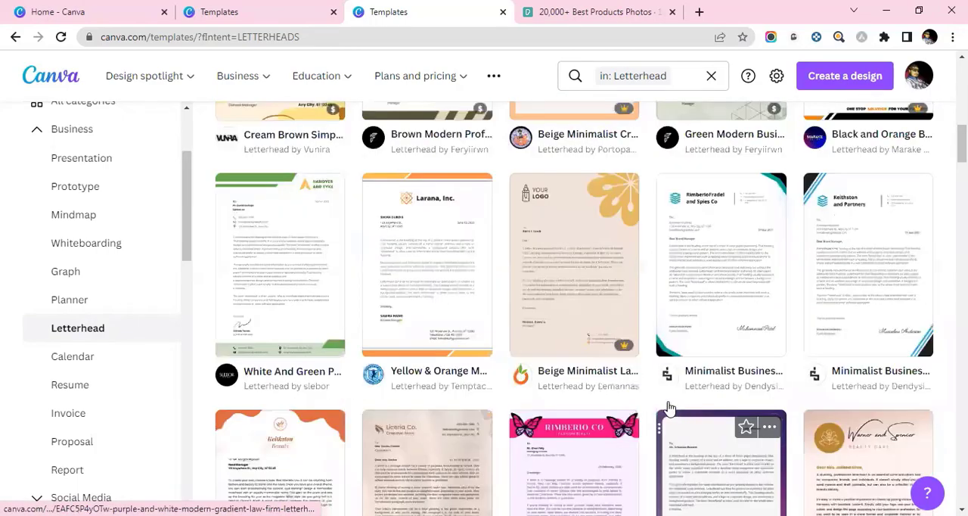
scroll(491, 356, up, 6)
scroll(492, 355, up, 2)
- Open the Yellow and Black Professional Company Law Firm Letterhead template for customizing and enlarge the view to 98%
click(414, 368)
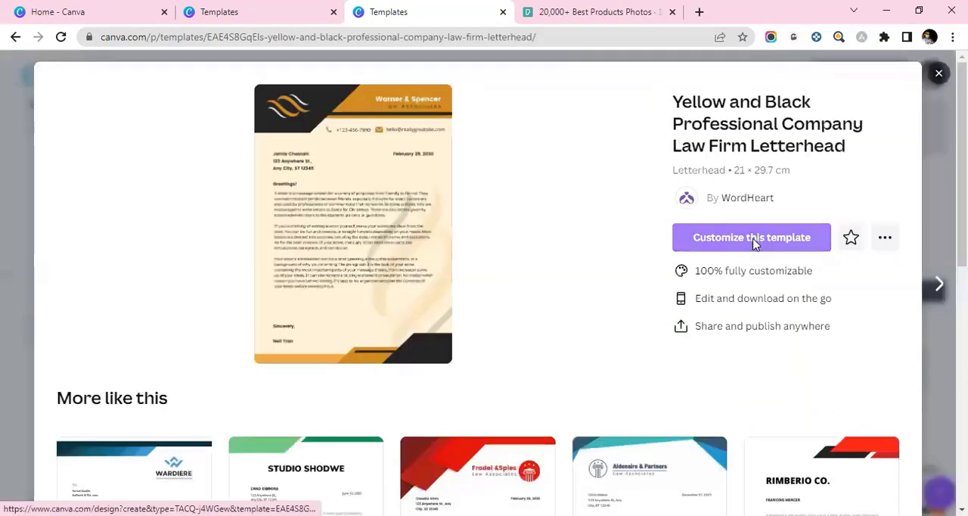
click(753, 243)
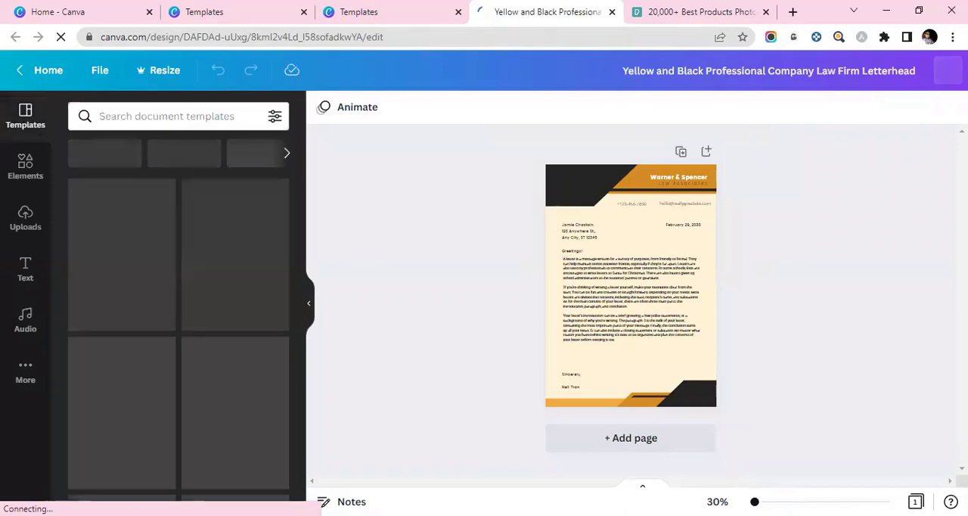
drag(756, 501, 745, 502)
scroll(686, 357, up, 5)
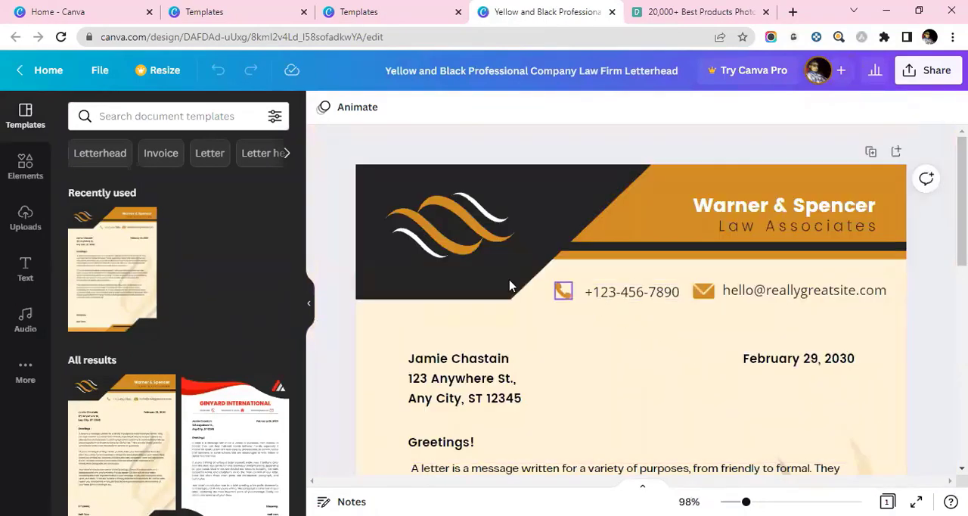
- Inspect the header's coloured shapes, dark stripe and company name text as separate elements
click(511, 321)
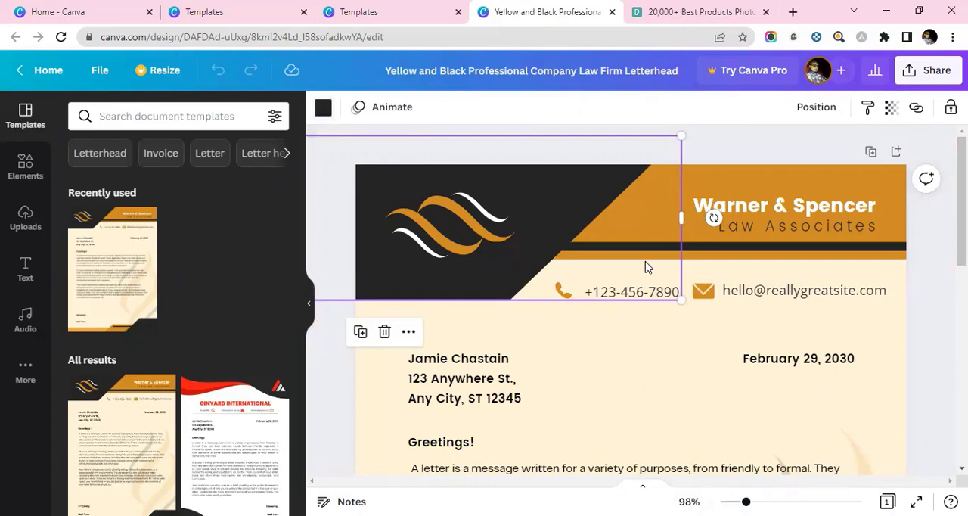
click(859, 190)
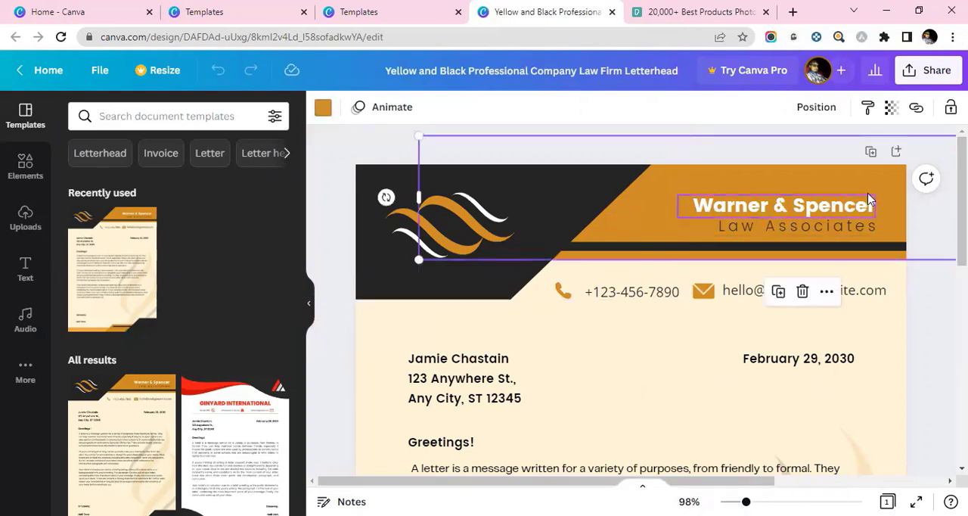
click(635, 253)
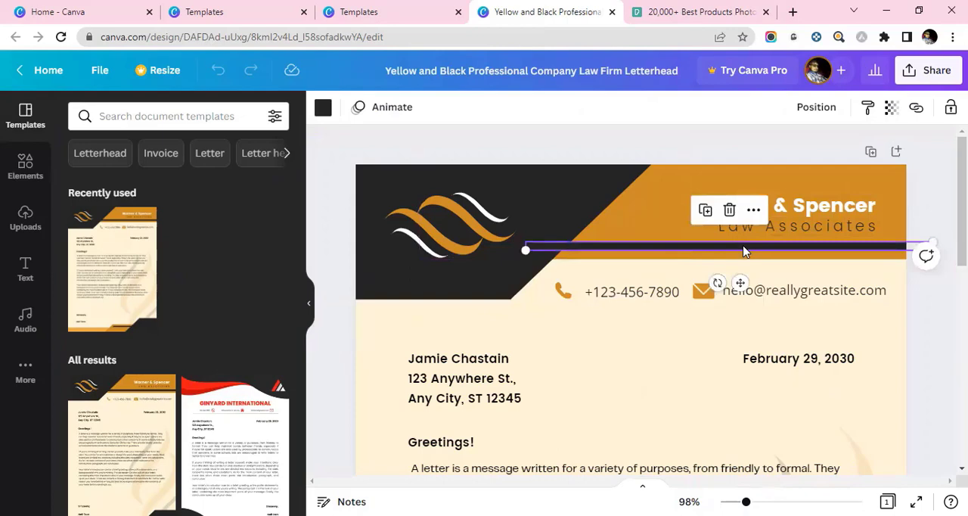
click(796, 207)
click(806, 228)
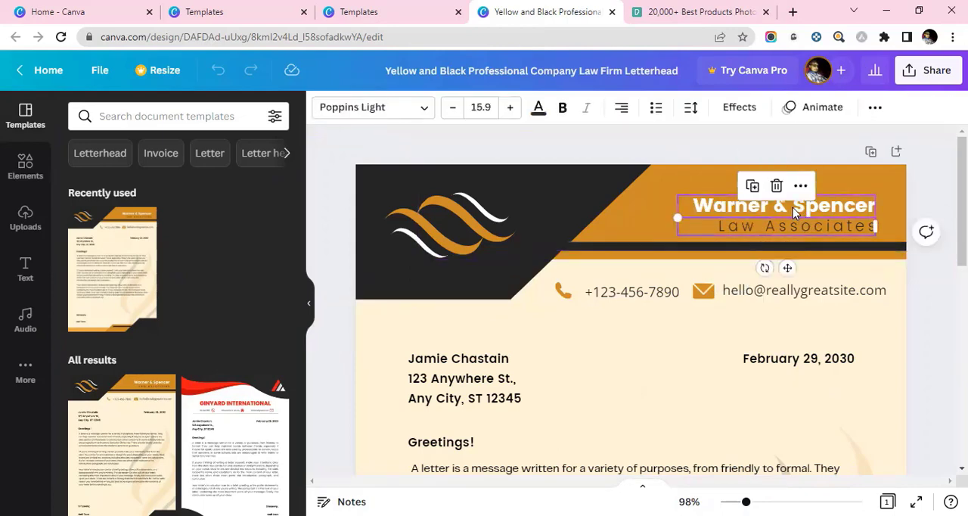
click(791, 212)
- Look over the letterhead's contact details, recipient block, date, greeting and body text
scroll(505, 339, down, 3)
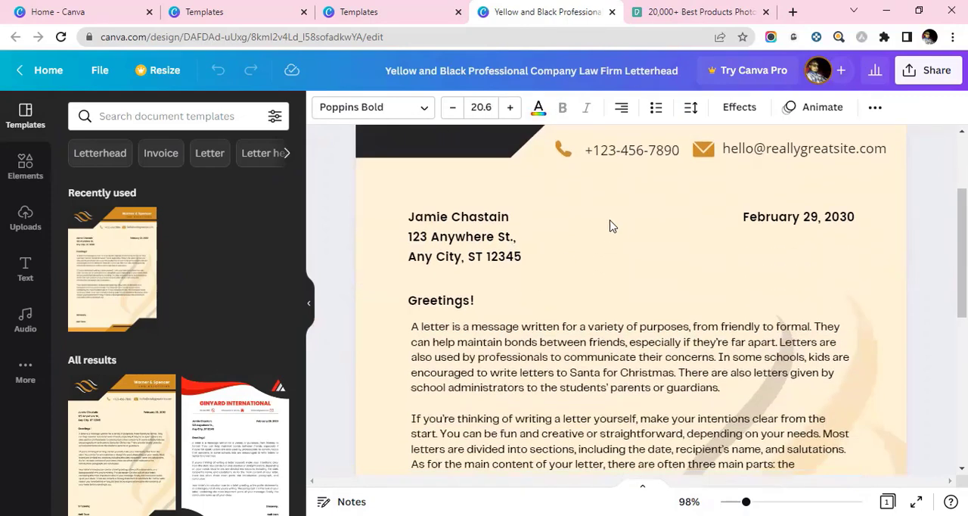
click(670, 244)
scroll(677, 244, up, 3)
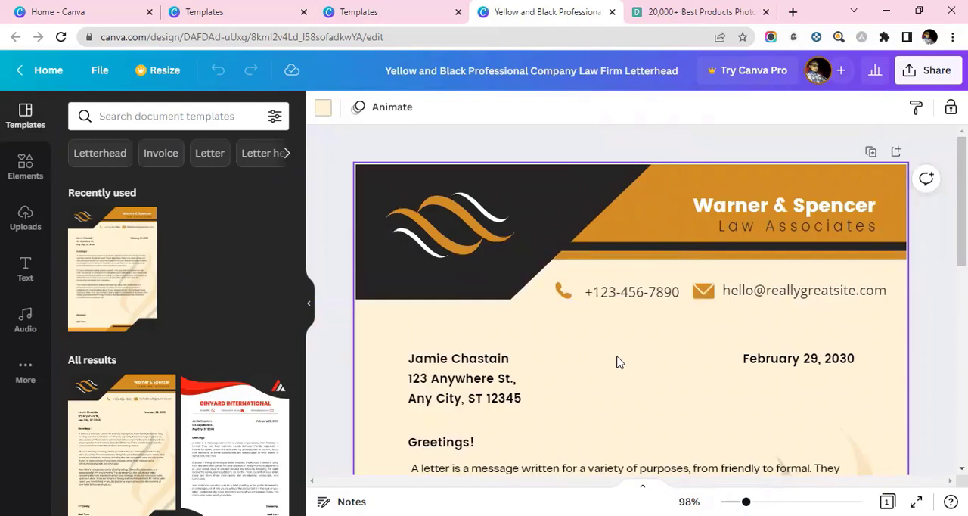
scroll(607, 330, down, 9)
scroll(550, 301, up, 3)
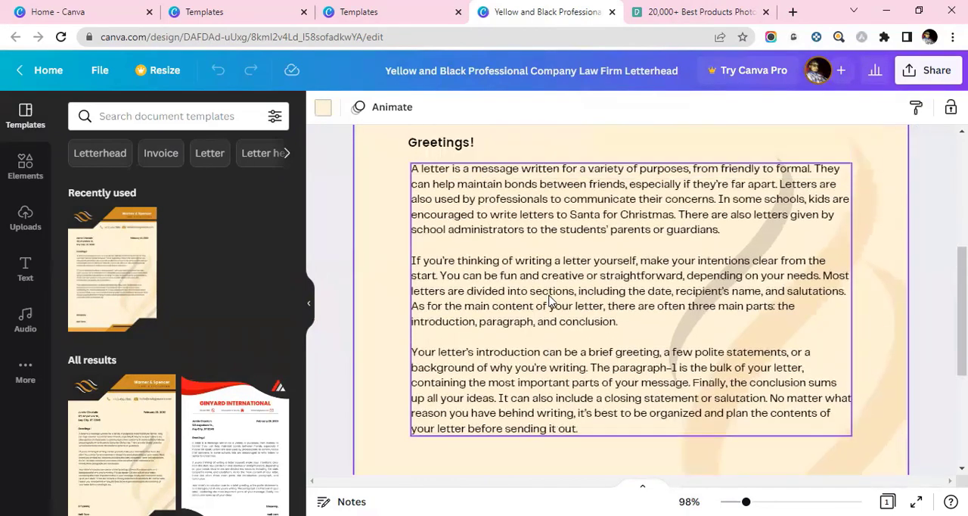
scroll(550, 300, up, 1)
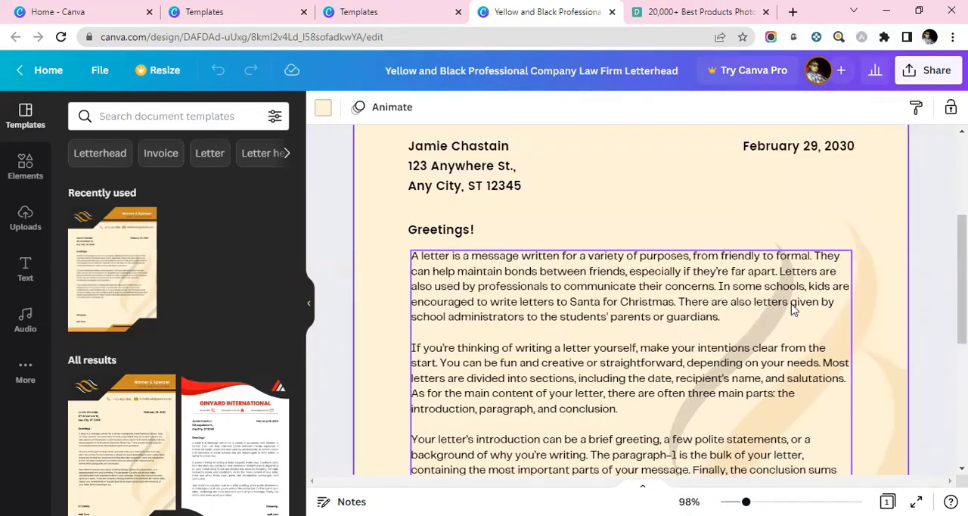
scroll(793, 309, down, 3)
scroll(726, 312, up, 3)
scroll(732, 306, up, 1)
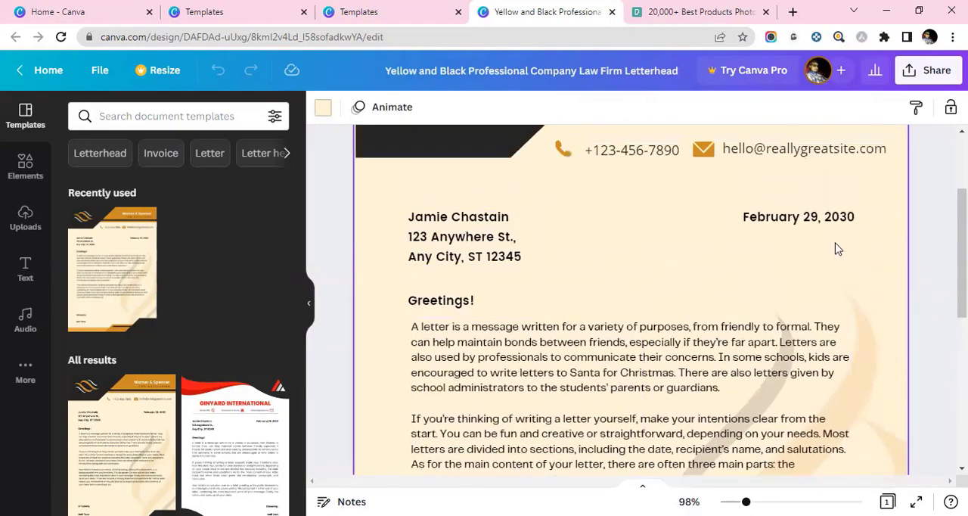
scroll(486, 302, down, 3)
- Try deleting the body text block below the greeting, and undo the deletion
click(616, 316)
scroll(616, 316, up, 2)
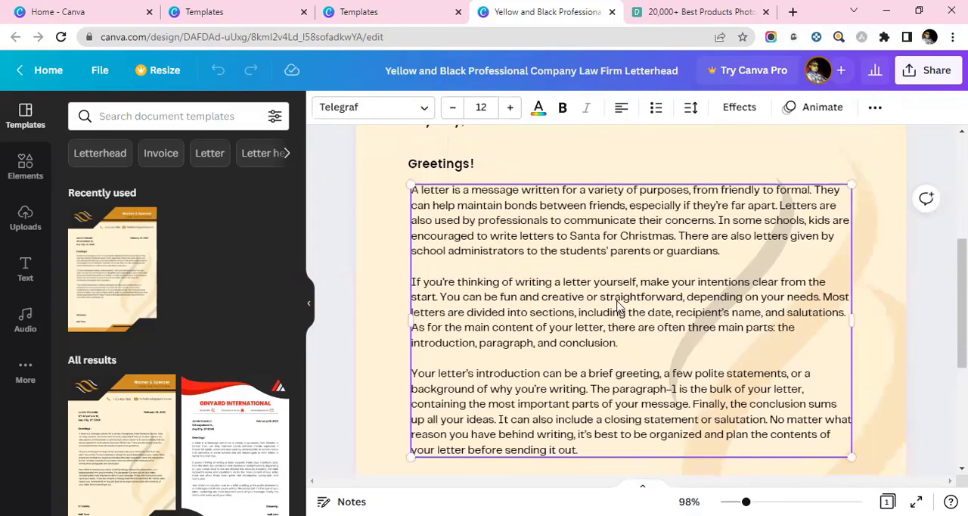
scroll(616, 316, down, 1)
right_click(666, 312)
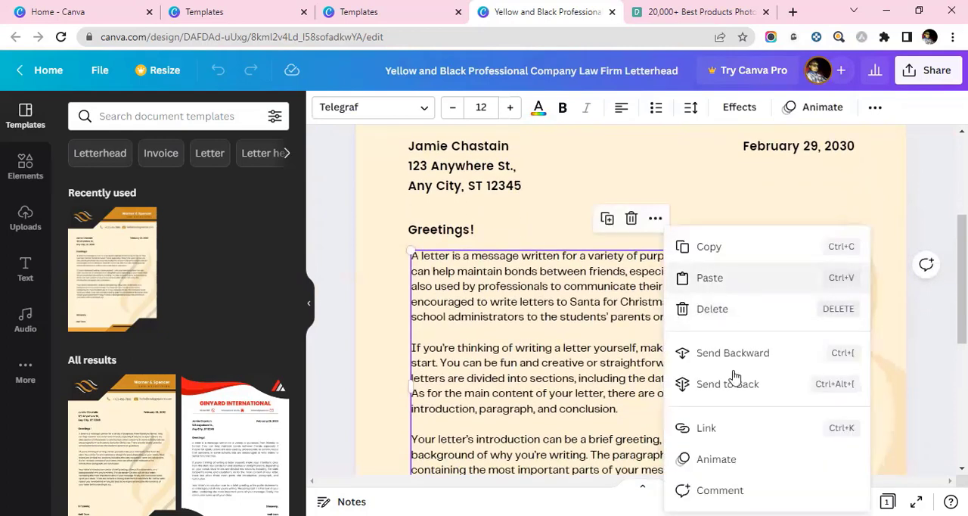
click(711, 308)
scroll(687, 291, down, 5)
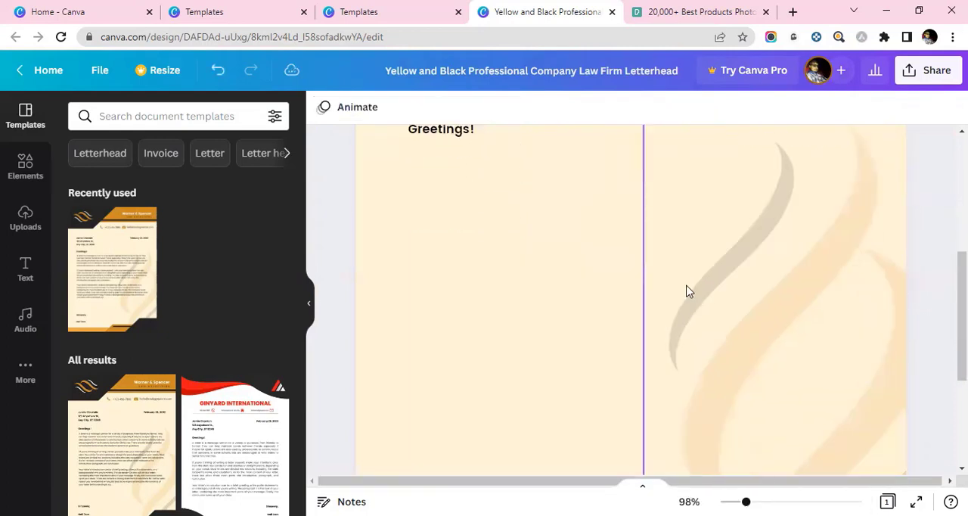
scroll(526, 302, up, 6)
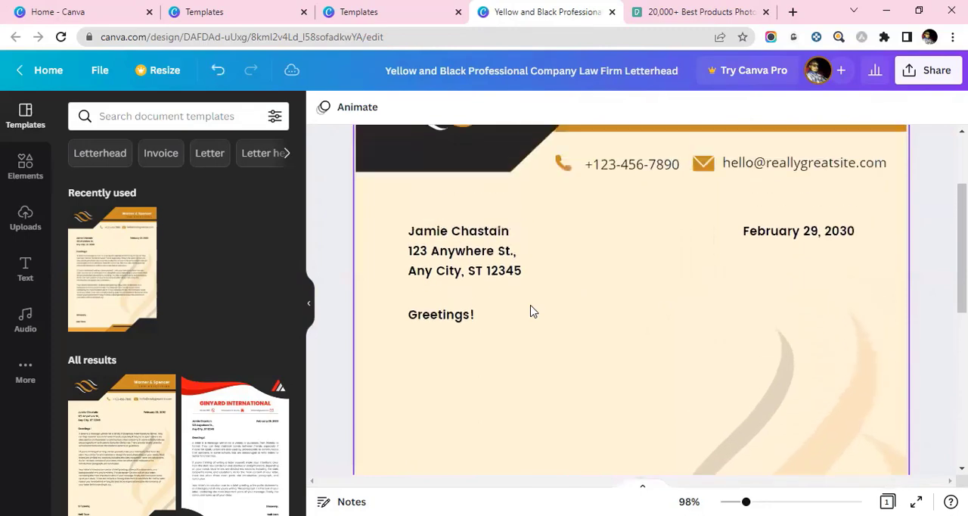
scroll(531, 310, up, 2)
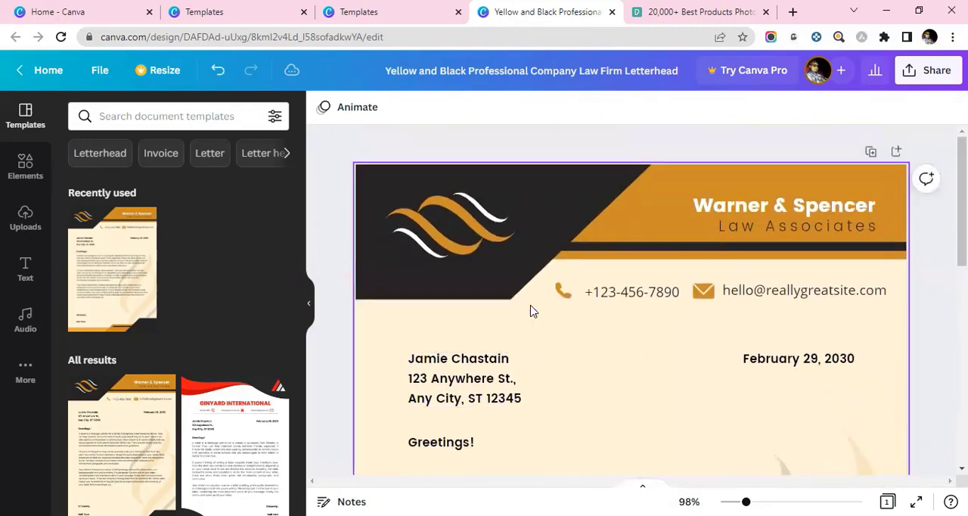
scroll(533, 310, down, 4)
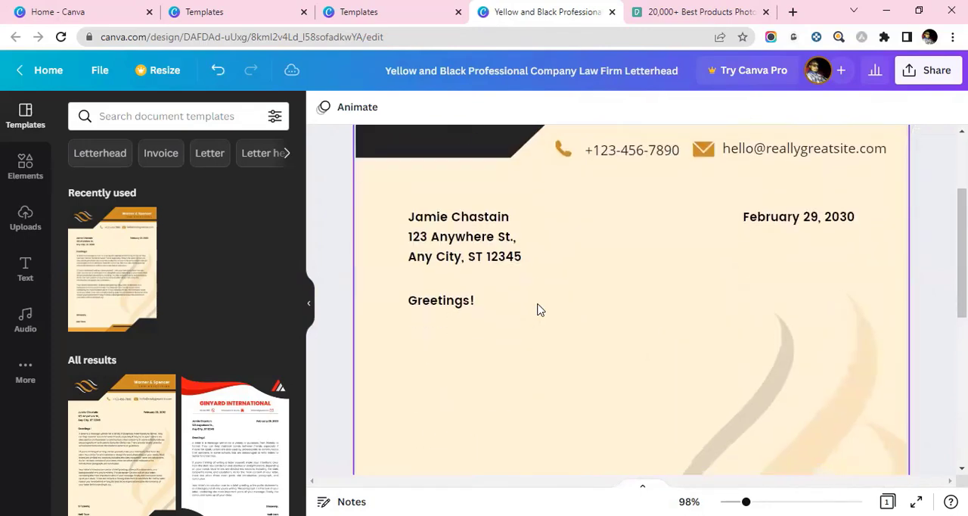
key(ctrl+z)
- Replace the wave logo in the header's dark area with the uploaded Skills Panda logo, scaled down to fit
scroll(540, 314, up, 4)
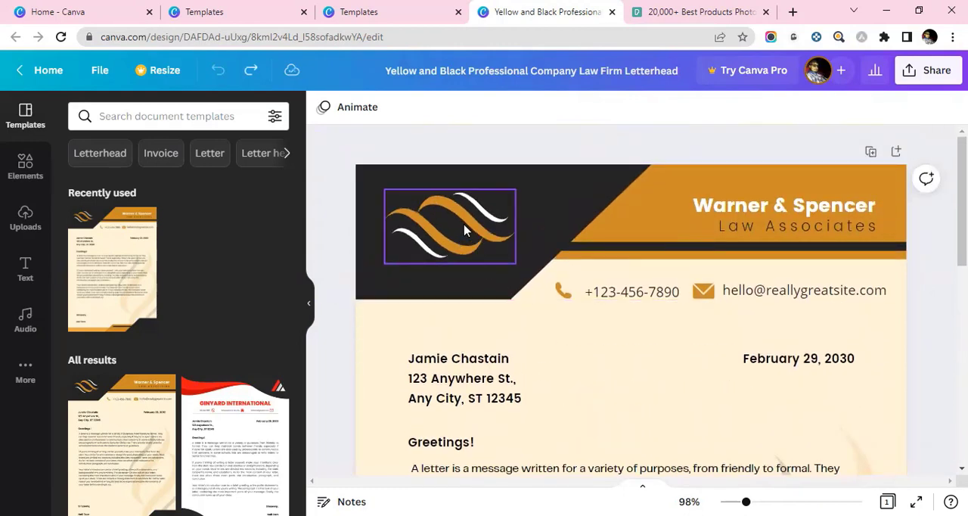
click(465, 231)
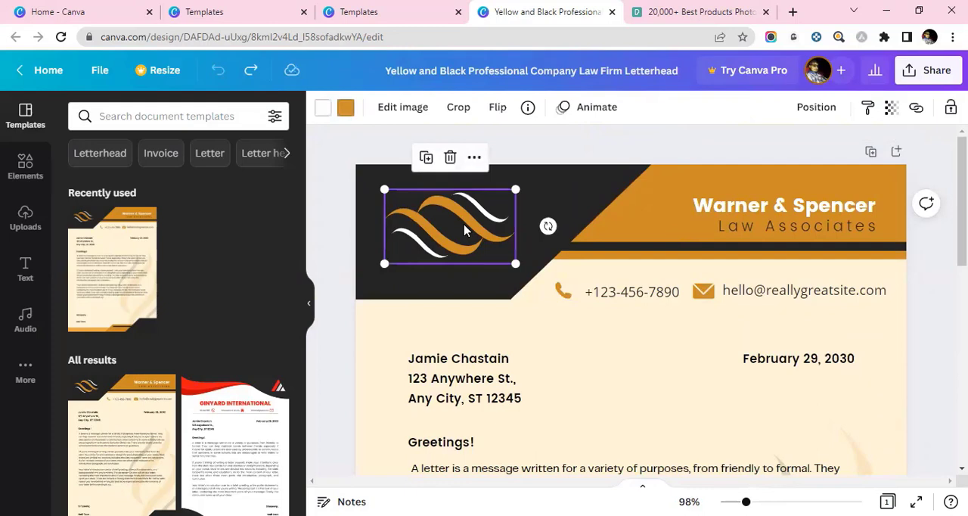
click(450, 156)
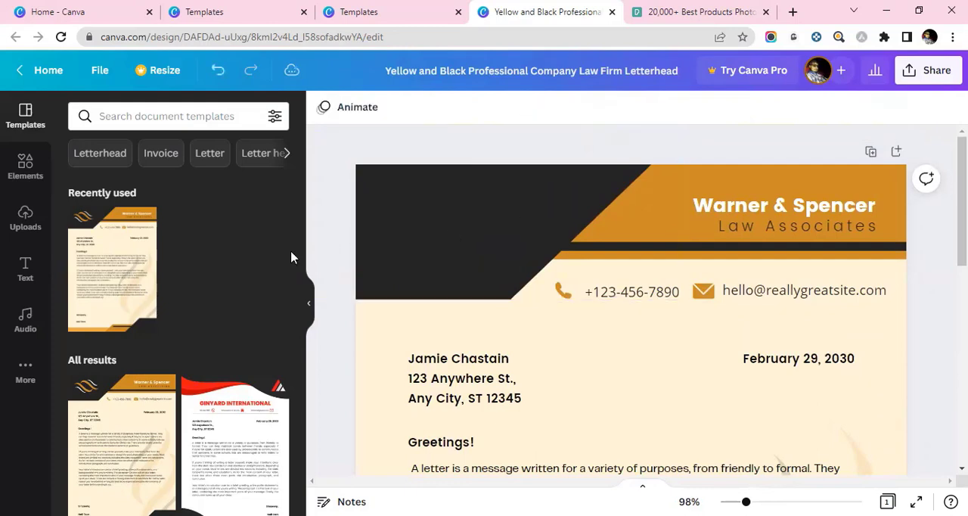
click(25, 221)
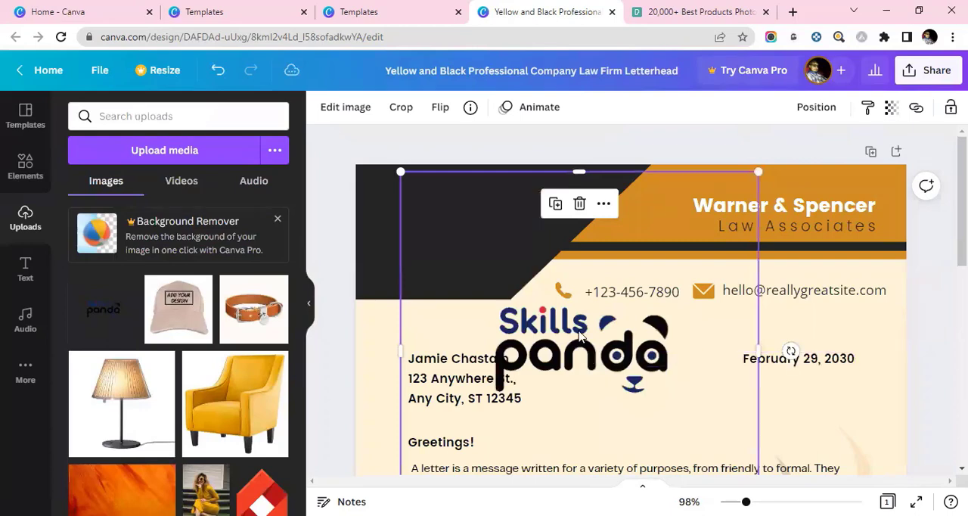
drag(580, 336, 473, 231)
drag(636, 403, 504, 275)
drag(460, 250, 494, 268)
- Recolour the dark header shape behind the logo to light gray from the default colours
click(573, 233)
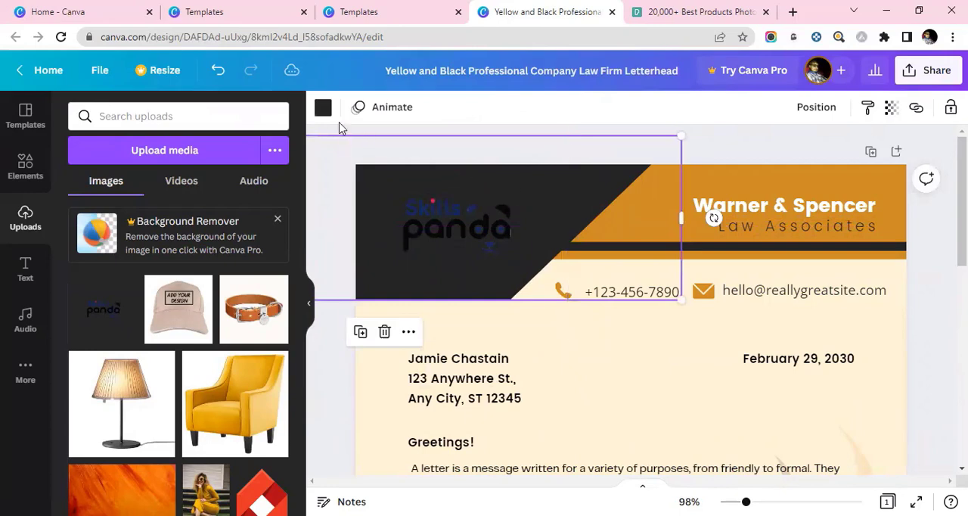
click(323, 107)
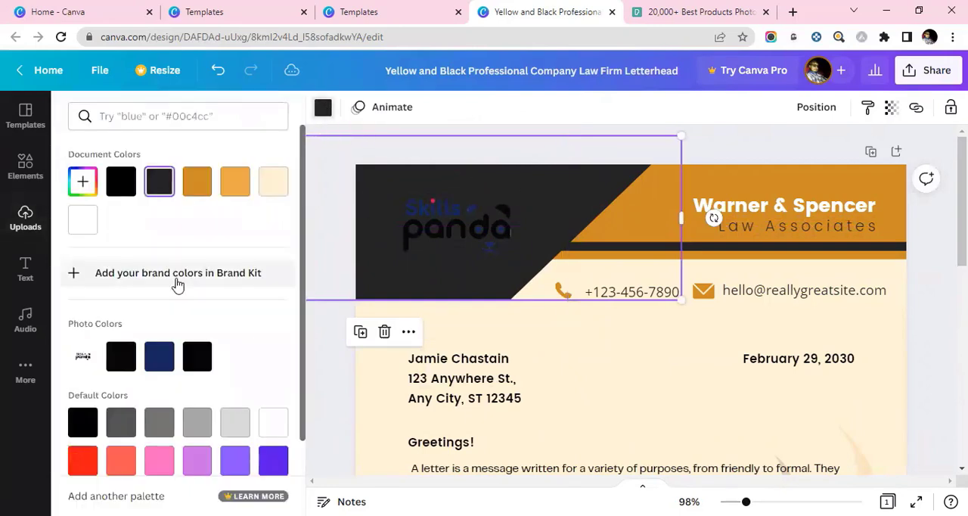
click(235, 422)
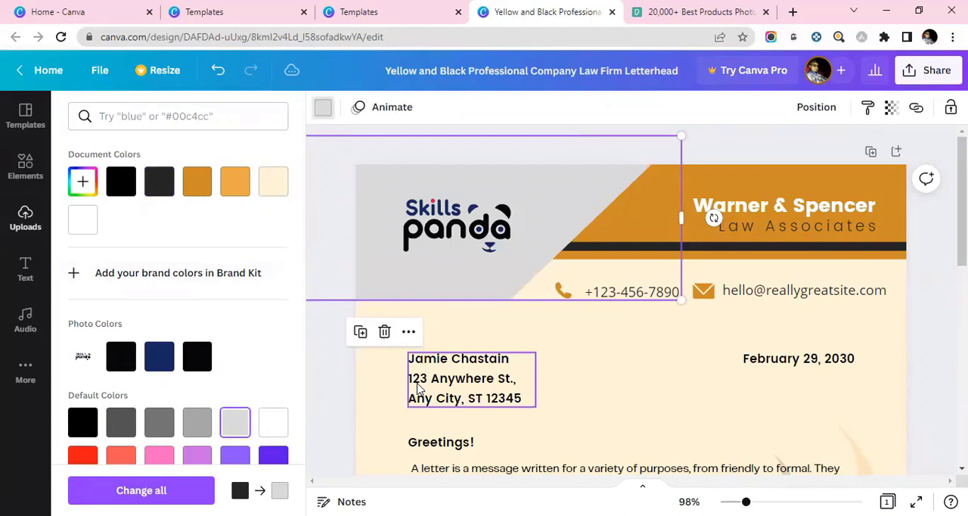
click(617, 343)
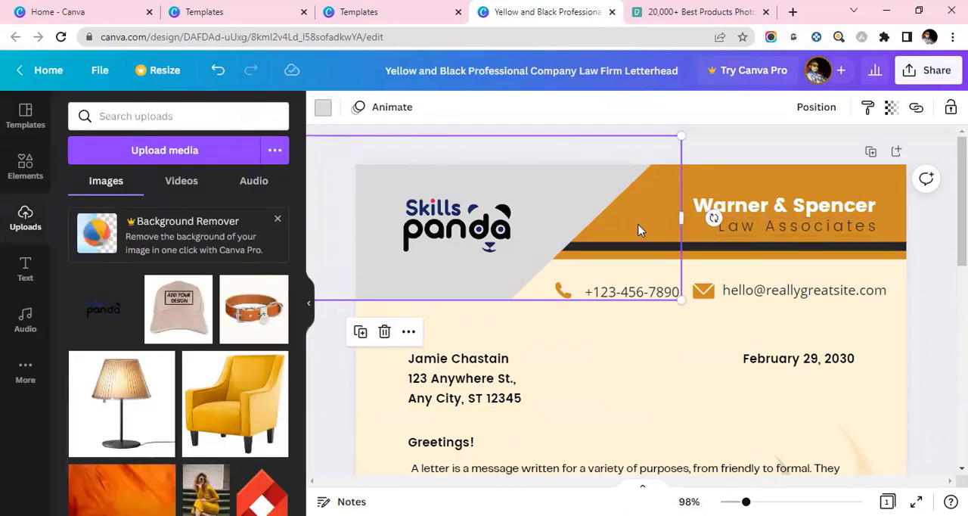
- Recolour the orange header shape behind the company name to medium gray from the default colours
click(822, 180)
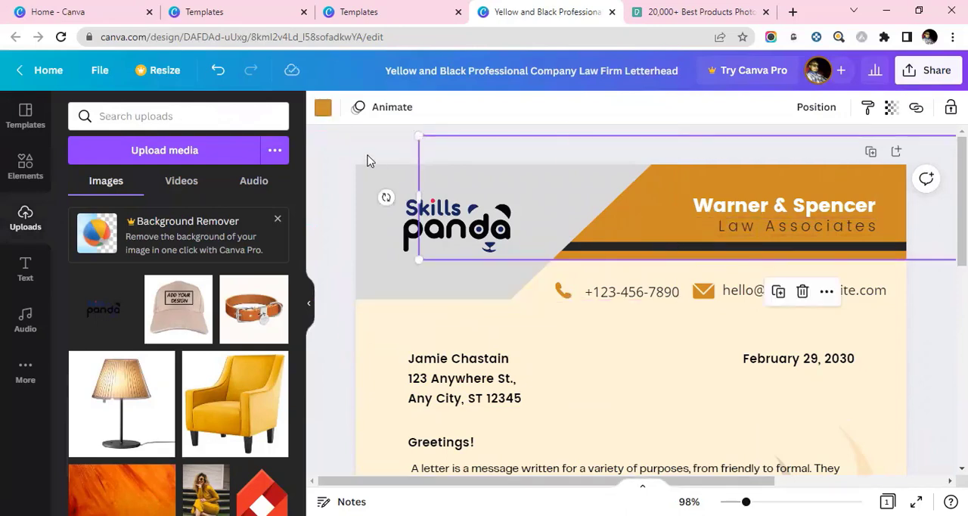
click(323, 108)
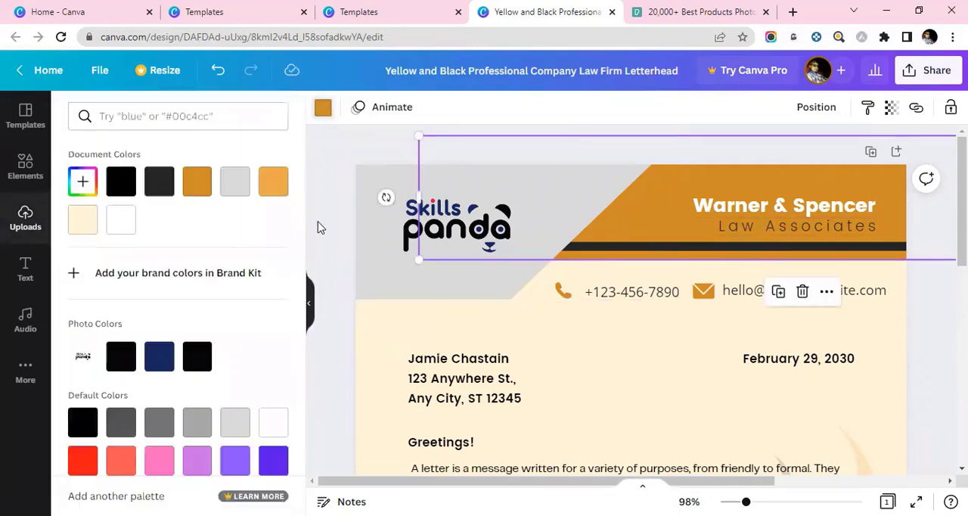
click(197, 426)
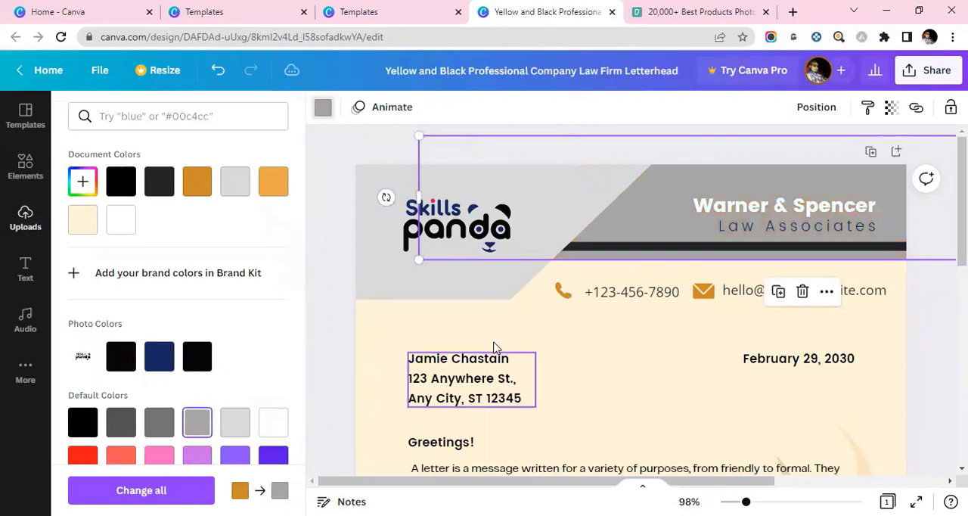
click(606, 332)
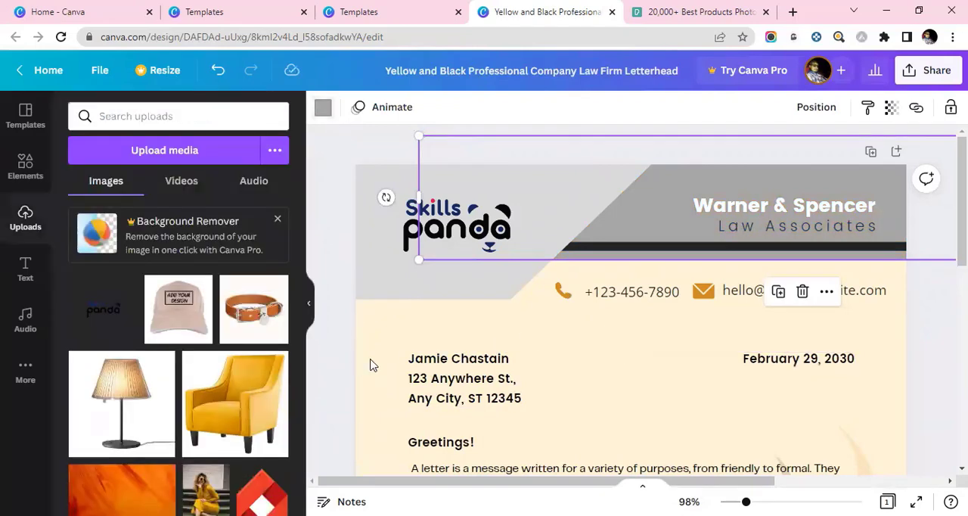
- Recolour the letterhead's page background to white from the default colours
click(359, 404)
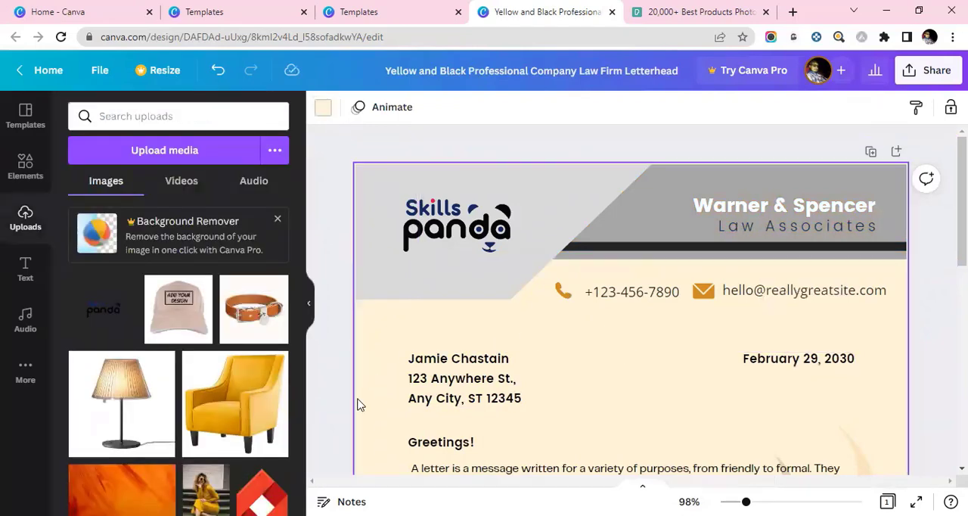
click(323, 107)
scroll(257, 374, down, 2)
scroll(244, 374, down, 1)
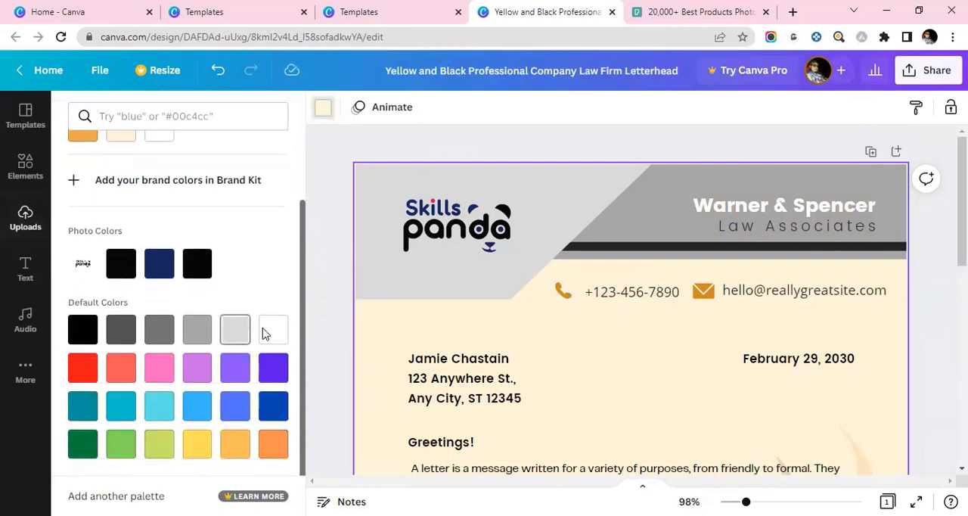
click(269, 332)
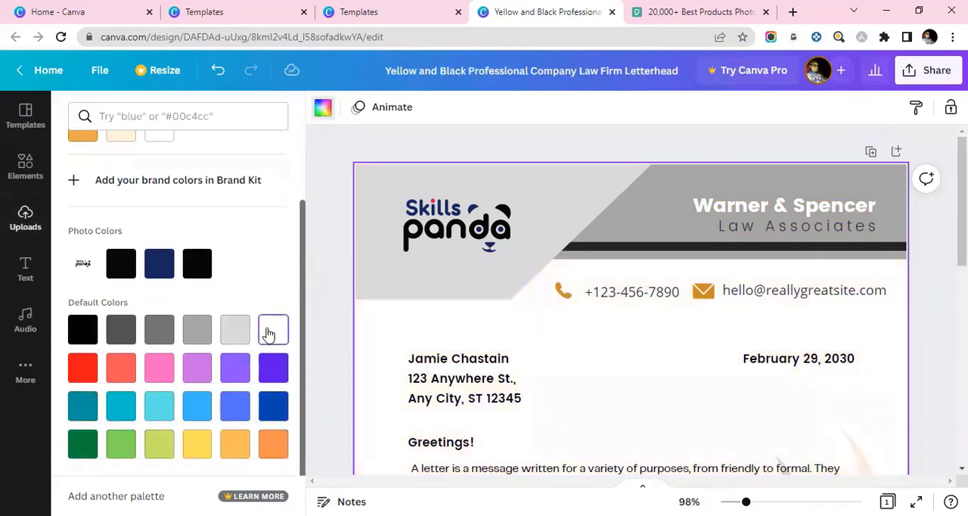
- Try two darker grays as the page background, and set it back to white
click(153, 339)
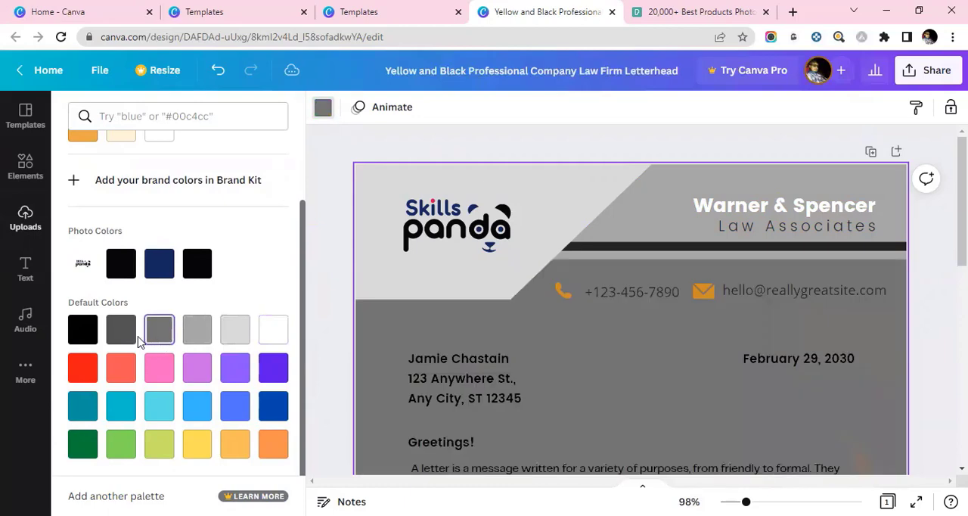
click(136, 330)
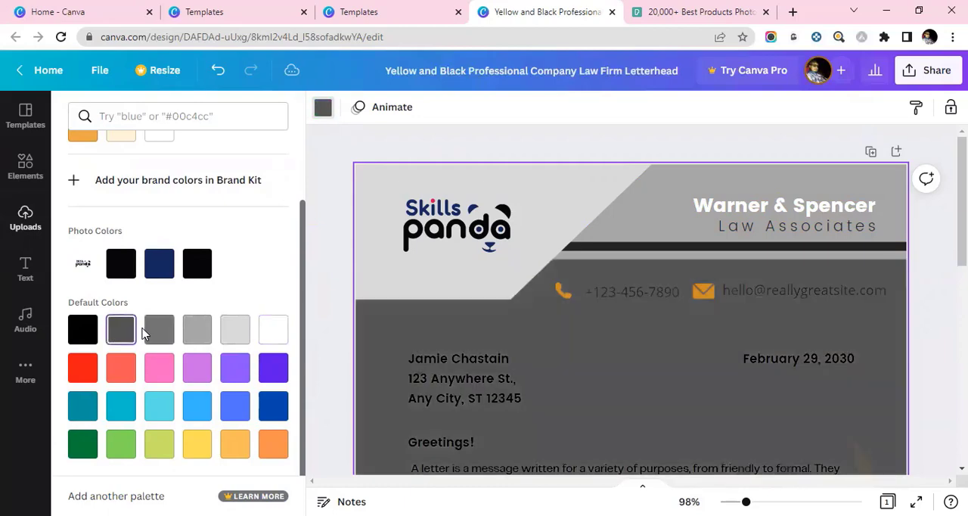
click(277, 341)
scroll(614, 349, down, 5)
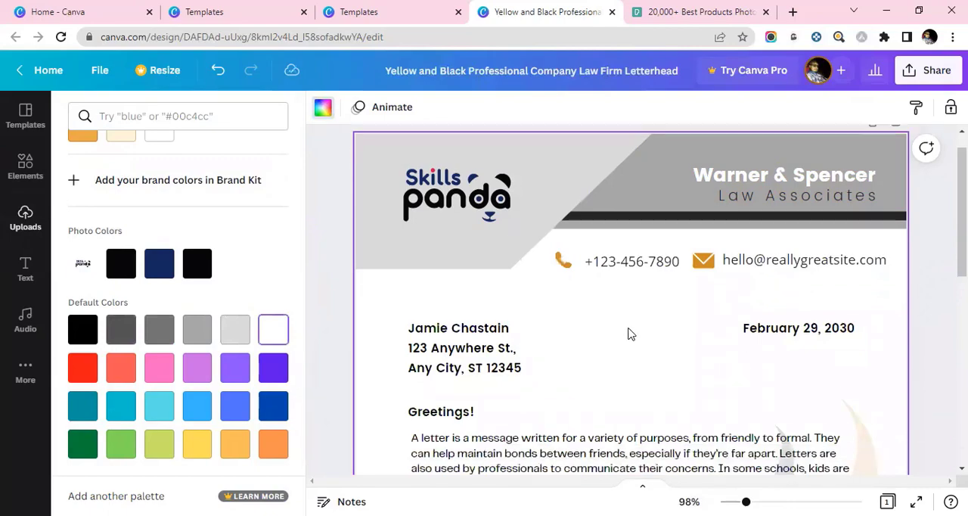
scroll(629, 338, up, 5)
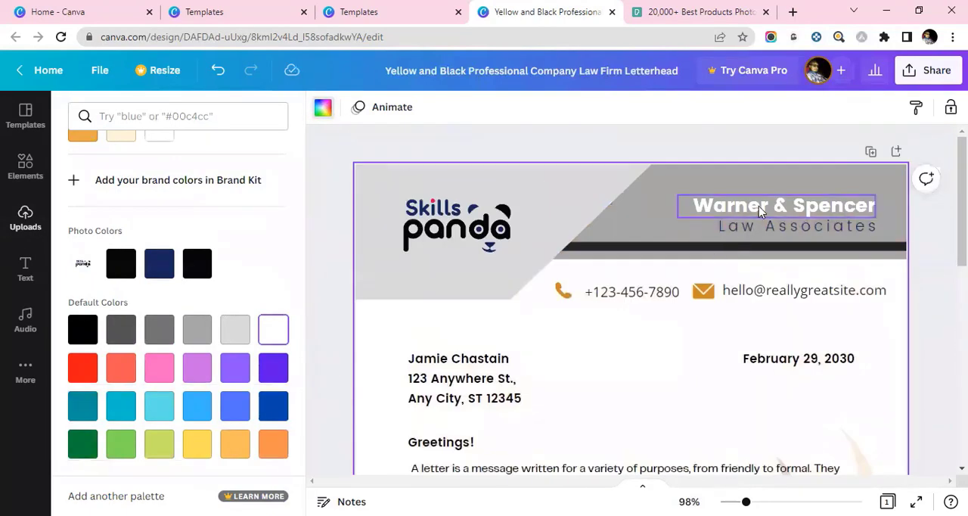
- Recolour the envelope and phone icons in the contact line to the logo's navy blue from the photo colours
click(706, 295)
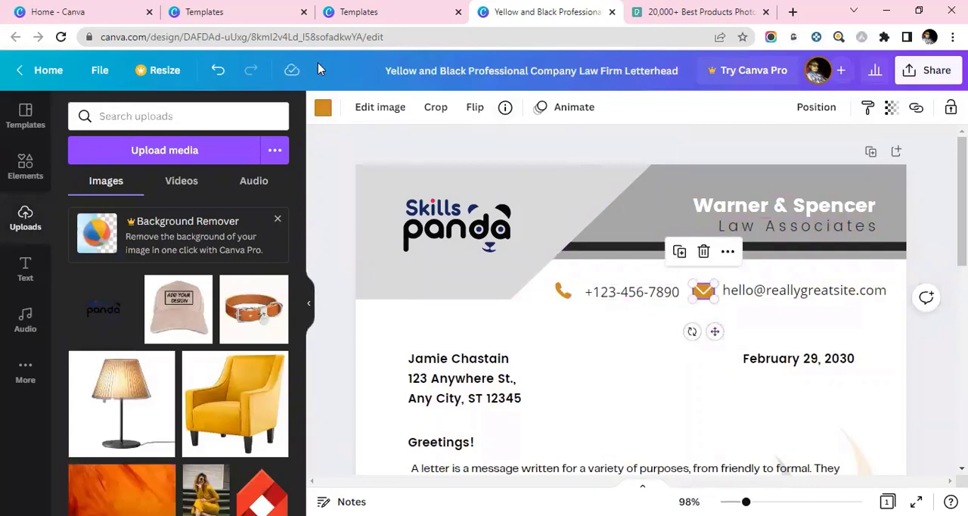
click(323, 106)
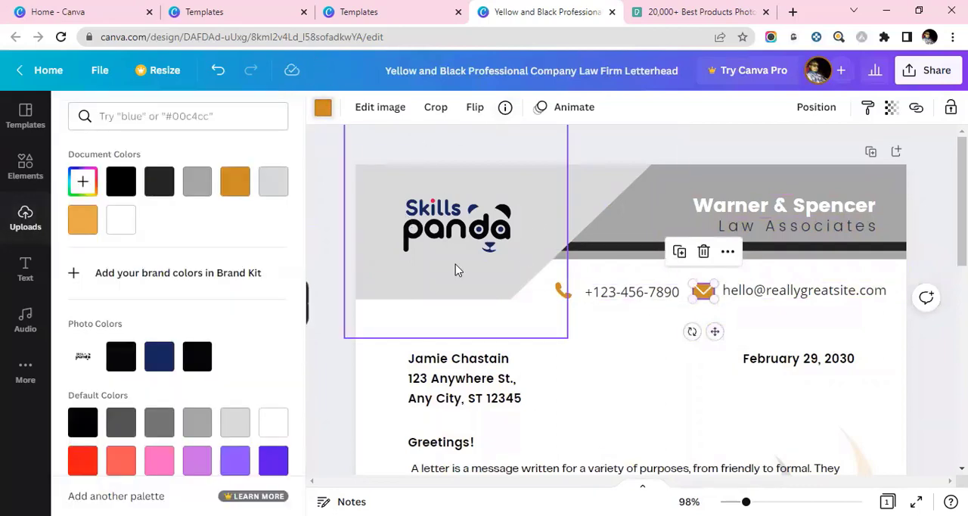
click(161, 355)
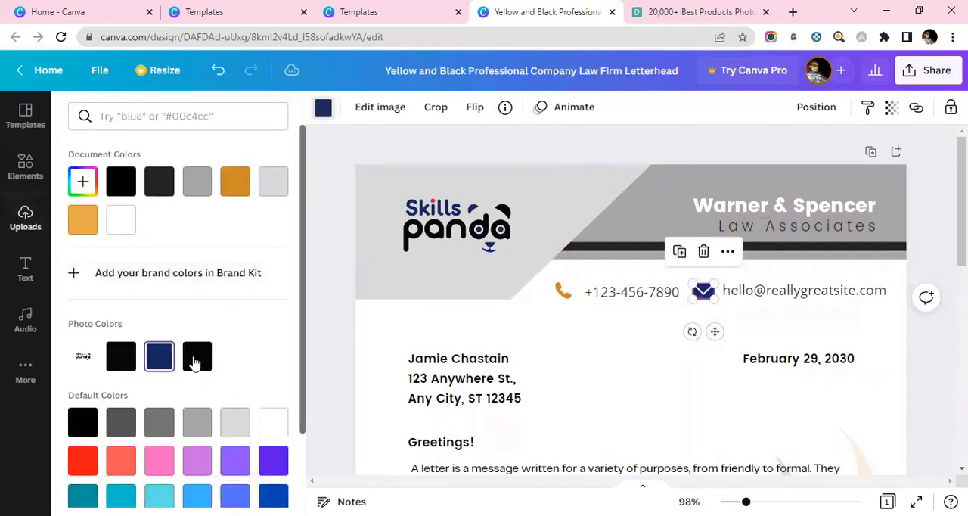
click(564, 294)
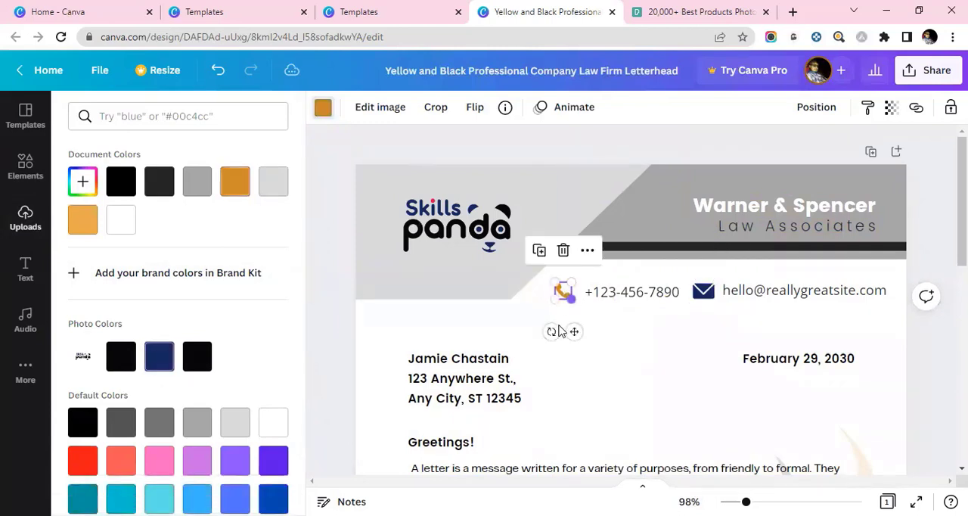
click(168, 355)
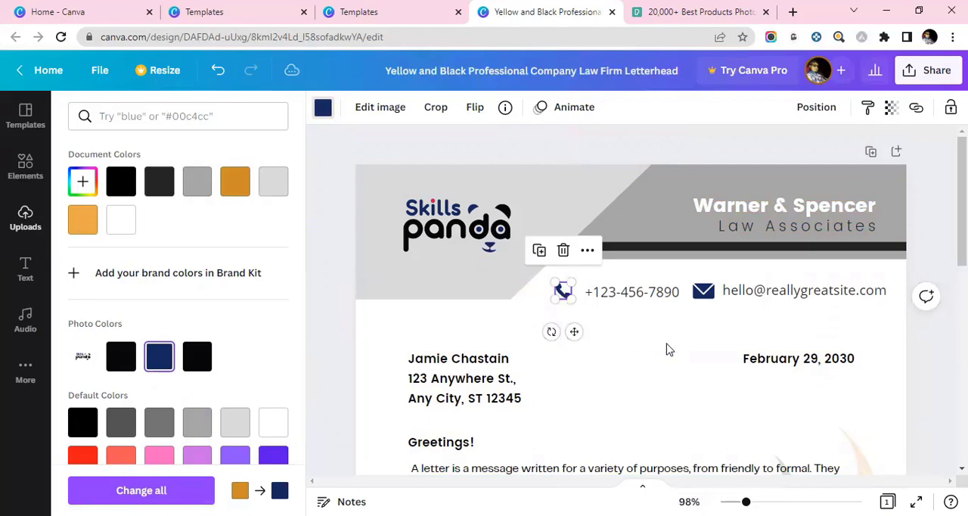
click(441, 400)
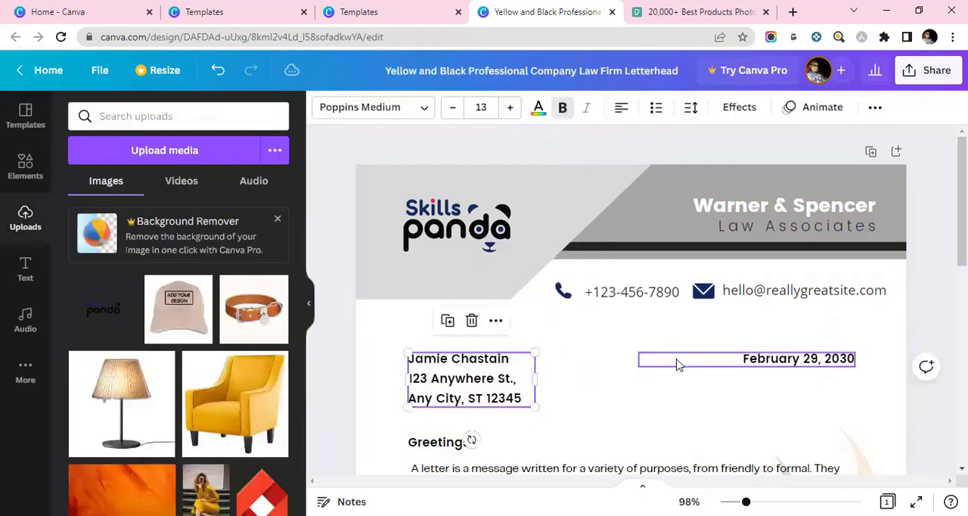
click(718, 213)
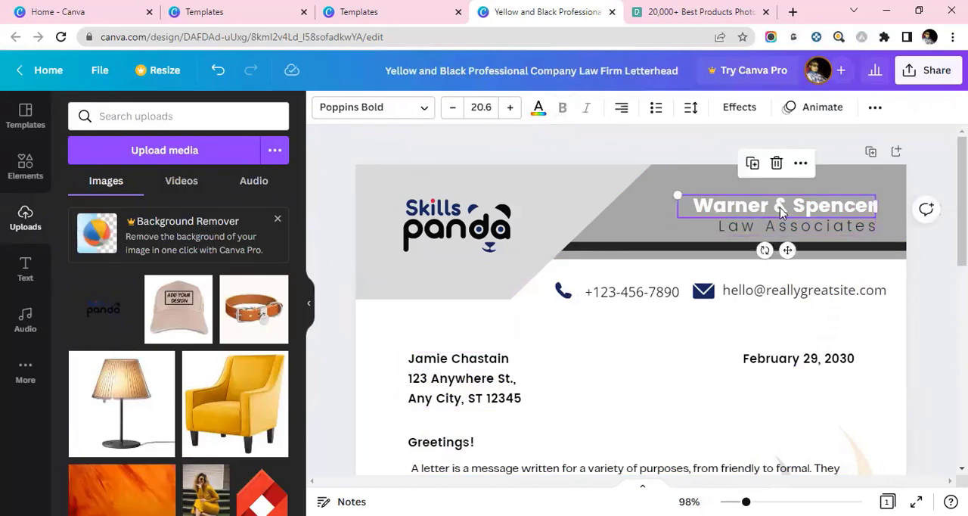
click(869, 312)
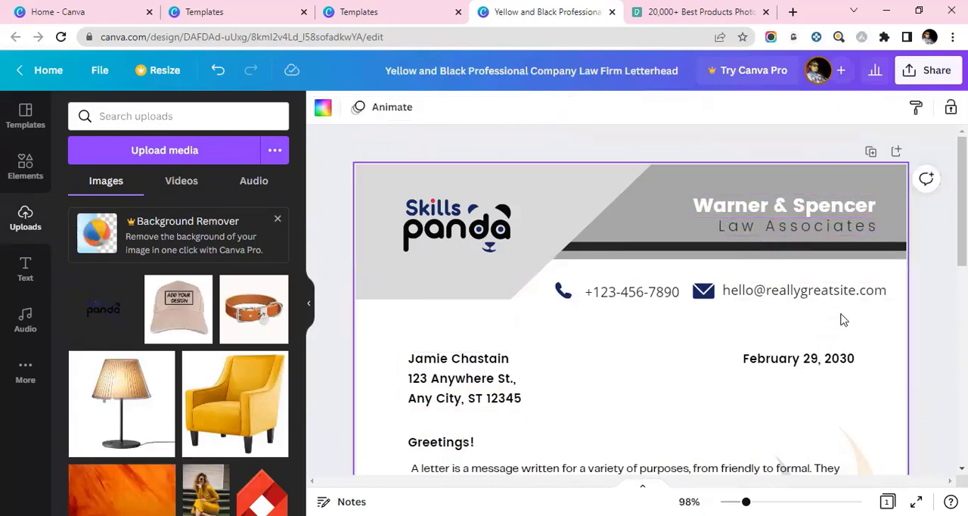
- Replace the company name "Warner & Spencer" in the header with "Skills Panda"
click(752, 211)
double_click(765, 217)
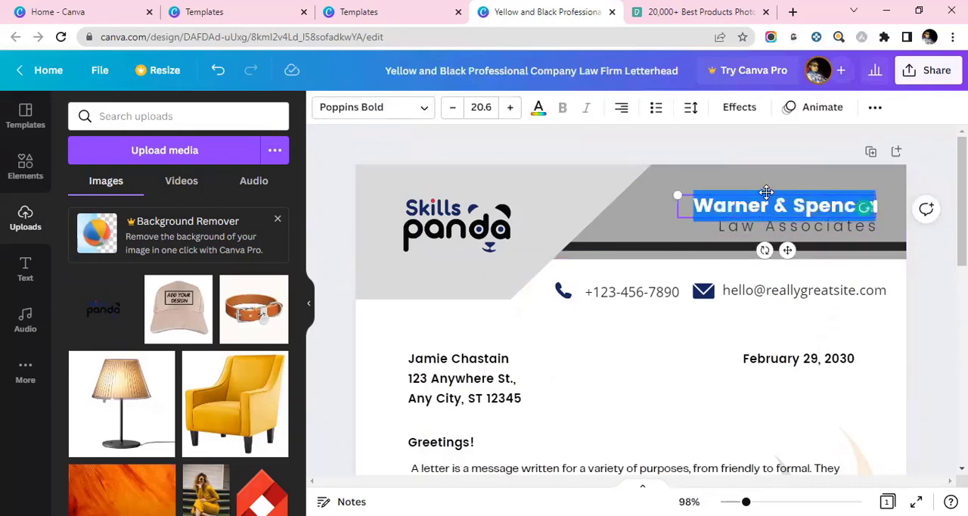
key(BackSpace)
text(Skil)
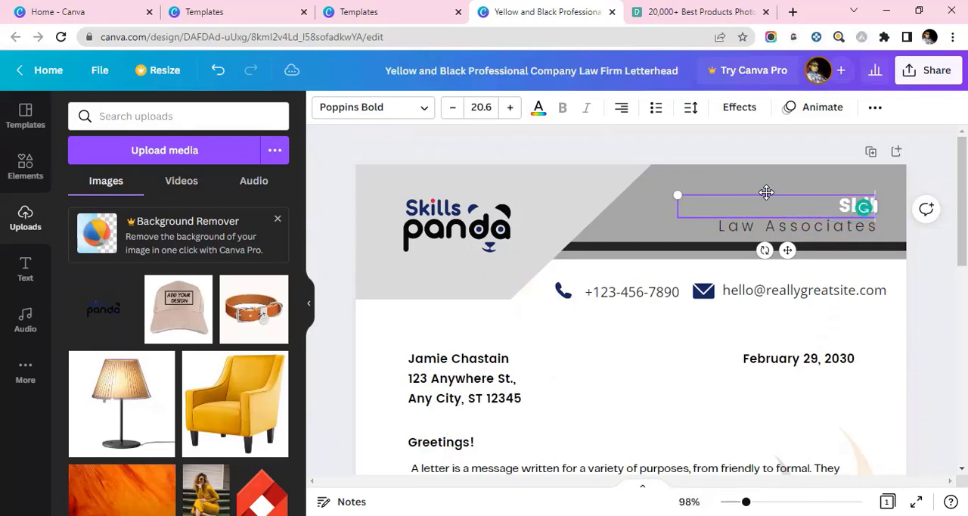
text(ls Panda)
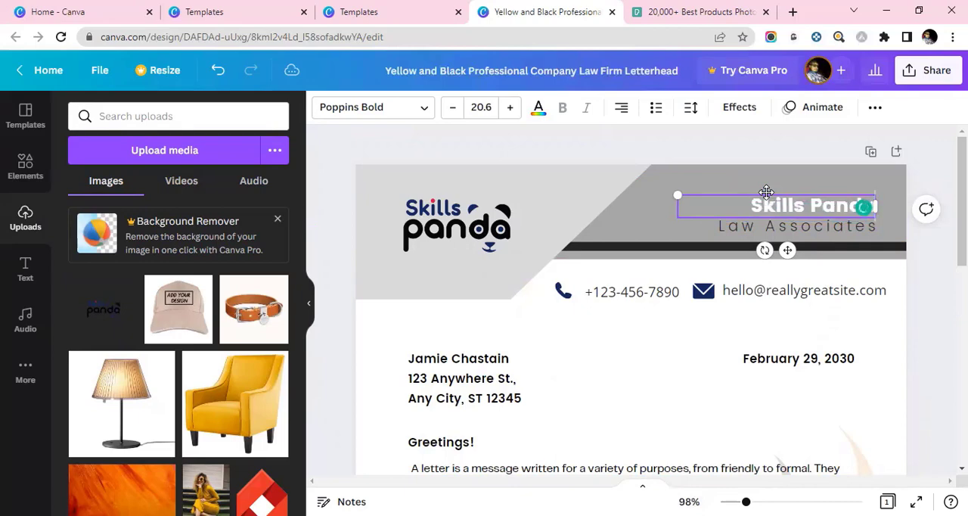
- Increase the font size of the header's company name to 27.6
key(ctrl+a)
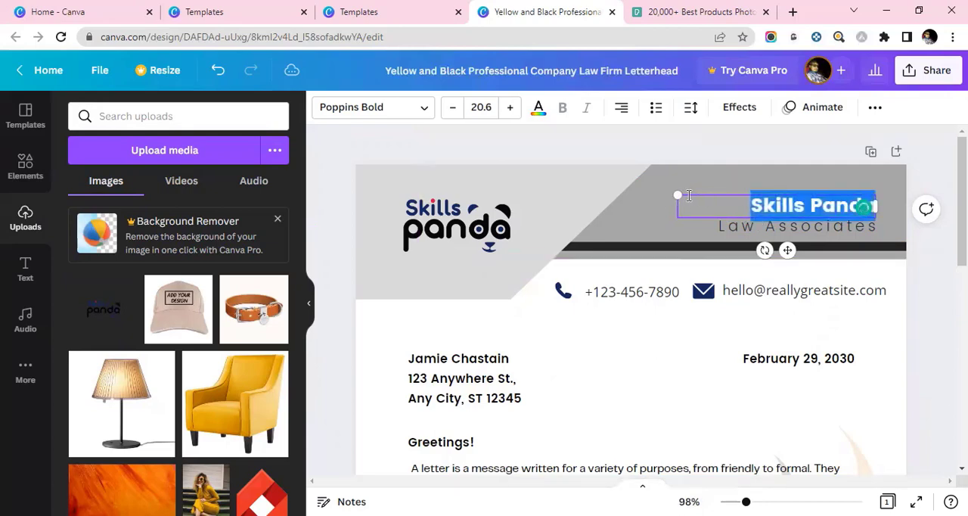
click(510, 110)
click(510, 109)
click(509, 110)
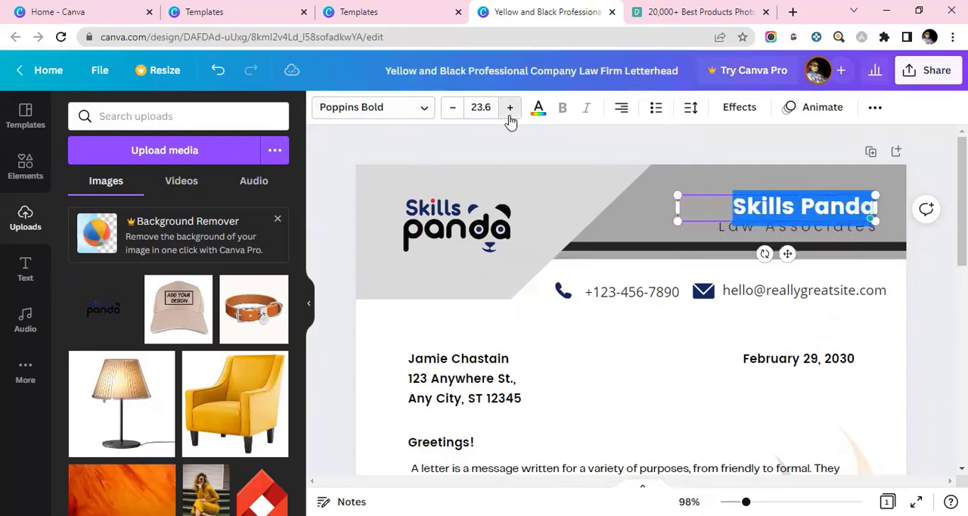
click(510, 110)
click(510, 109)
click(509, 110)
click(509, 110)
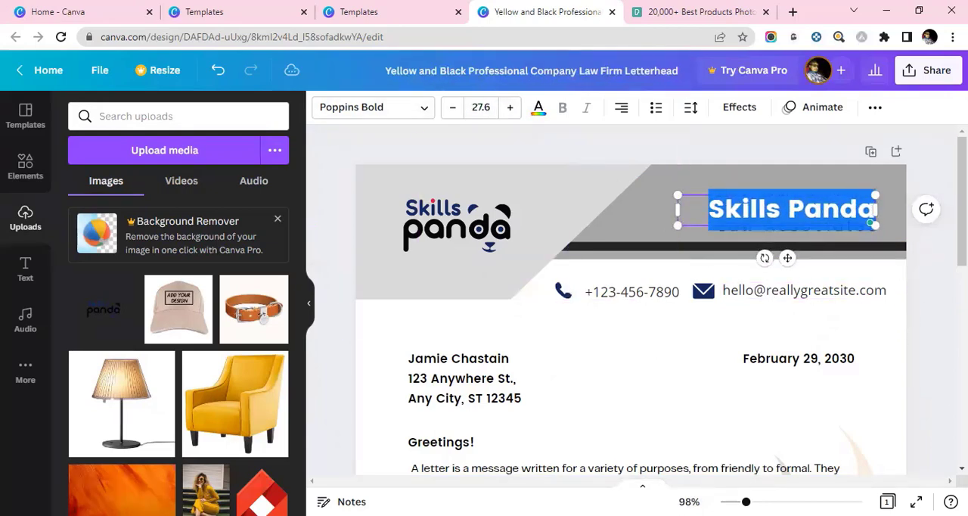
click(914, 300)
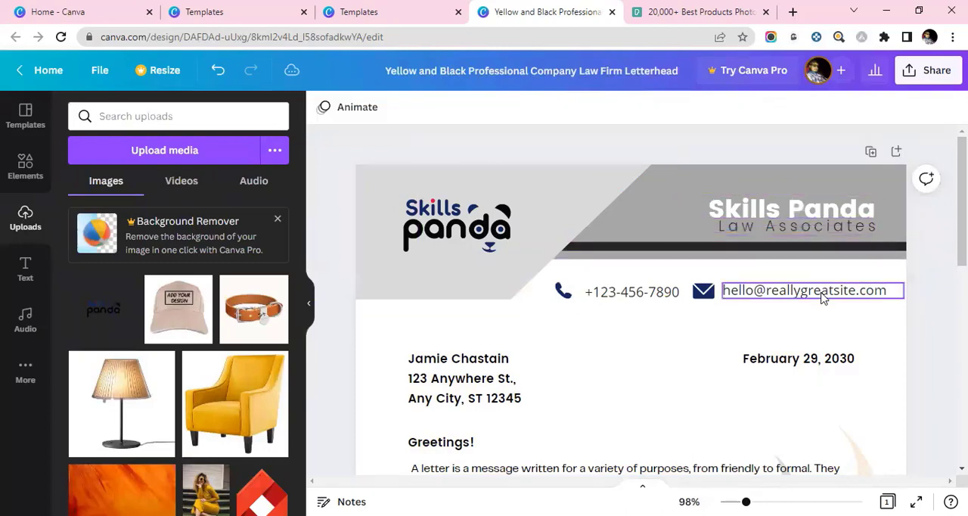
- Move the company name up slightly and delete the "Law Associates" tagline beneath it
click(814, 215)
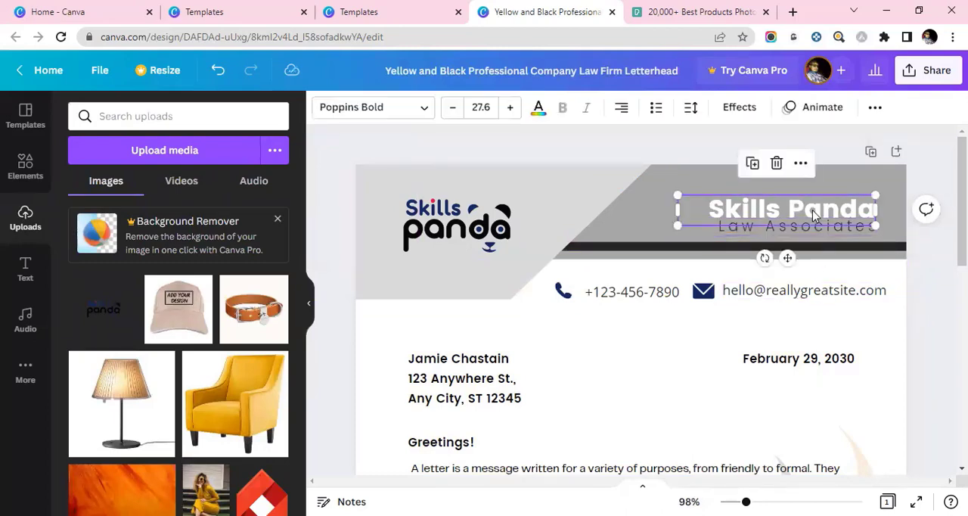
drag(812, 216, 812, 210)
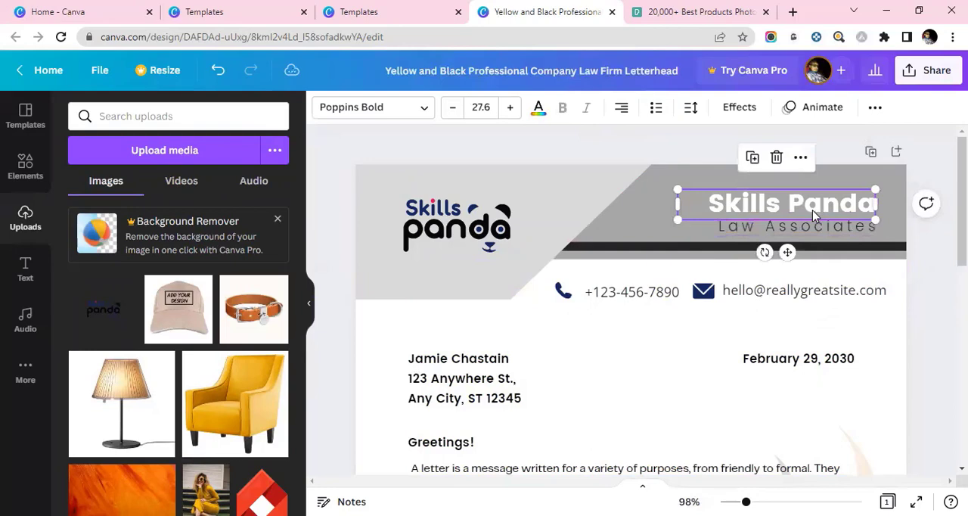
click(815, 223)
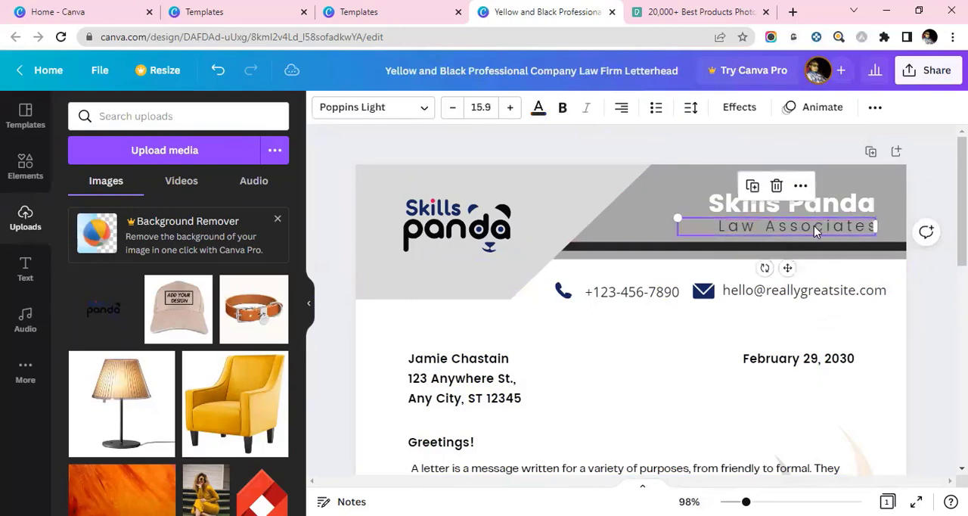
key(Delete)
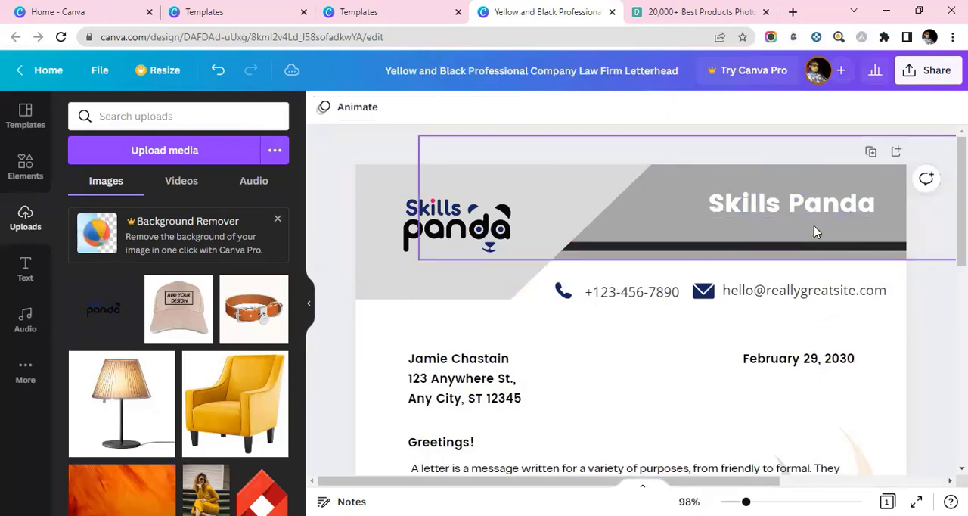
- Nudge the company name vertically until it sits roughly centred in the gray header area above the dark stripe
click(782, 199)
key(Down)
key(Down)
key(Down)
key(Down)
key(Down)
key(Down)
key(Down)
key(Down)
key(Down)
key(Down)
key(Down)
key(Down)
key(Down)
key(Down)
key(Down)
key(Down)
key(Down)
key(Down)
key(Down)
key(Down)
key(Up)
key(Up)
key(Up)
key(Up)
key(Up)
key(Up)
key(Up)
key(Up)
key(Up)
key(Up)
key(Up)
key(Up)
key(Up)
key(Up)
key(Up)
key(Up)
key(Up)
key(Up)
key(Up)
key(Up)
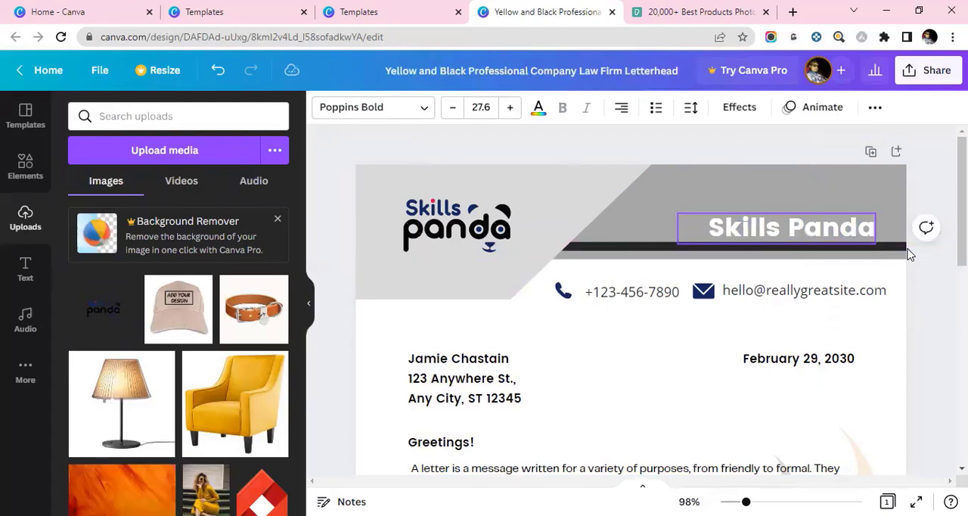
key(Up)
key(Up)
key(Up)
key(Up)
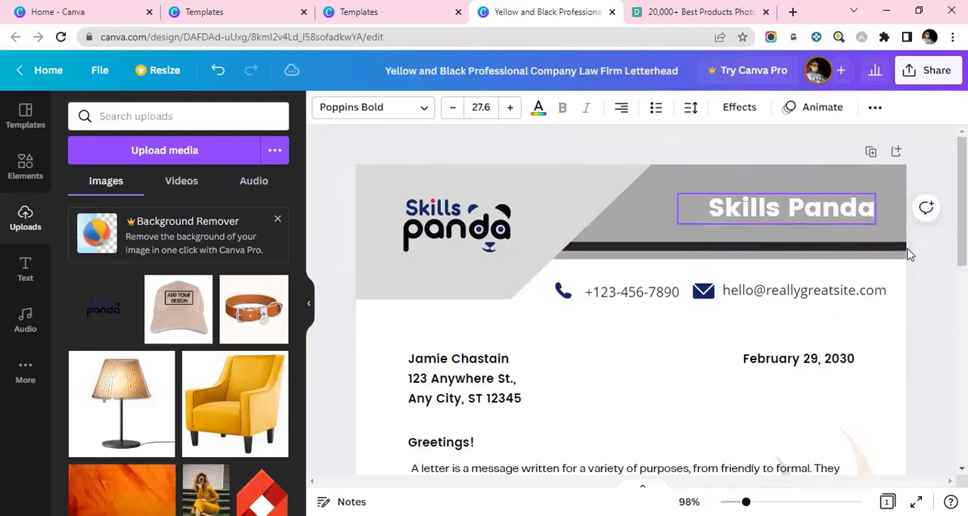
key(Escape)
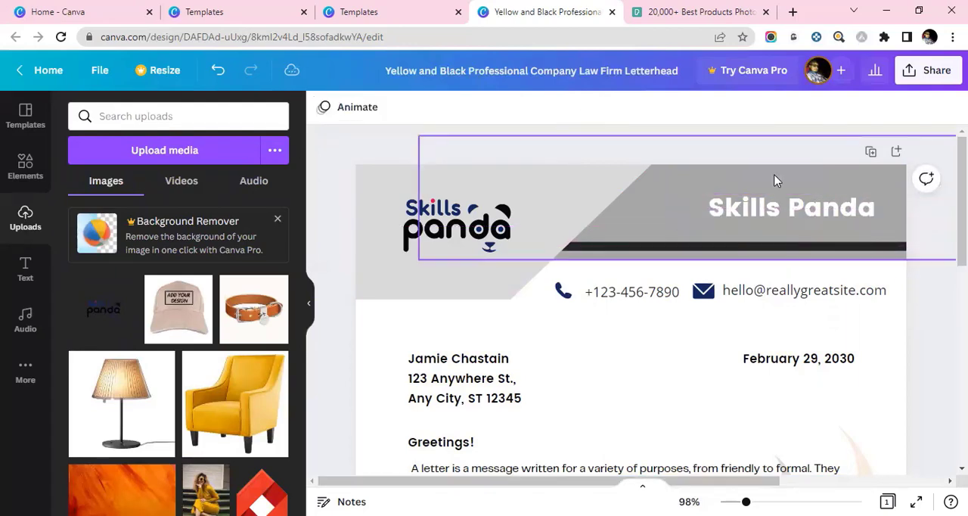
click(794, 219)
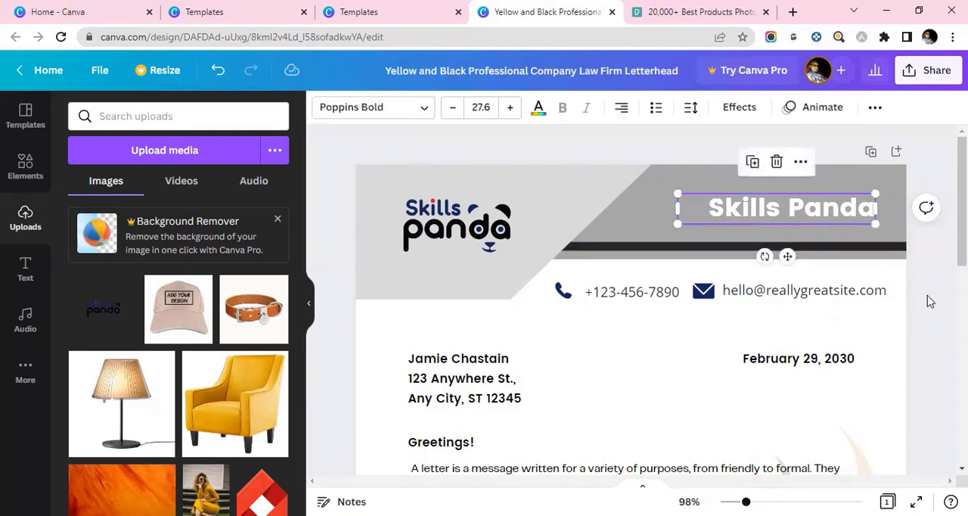
- Delete the body text block below the greeting
scroll(515, 262, down, 2)
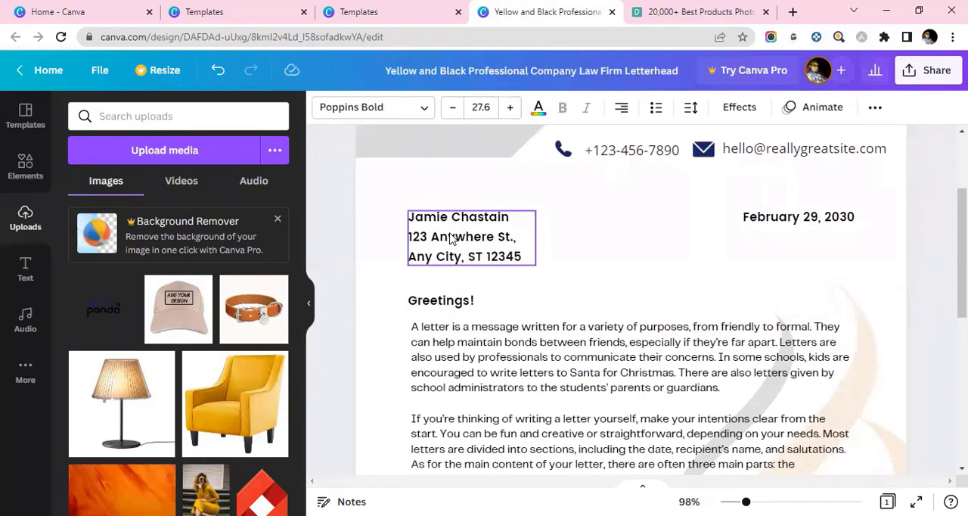
scroll(450, 230, down, 5)
scroll(454, 232, up, 4)
scroll(849, 320, down, 3)
click(839, 427)
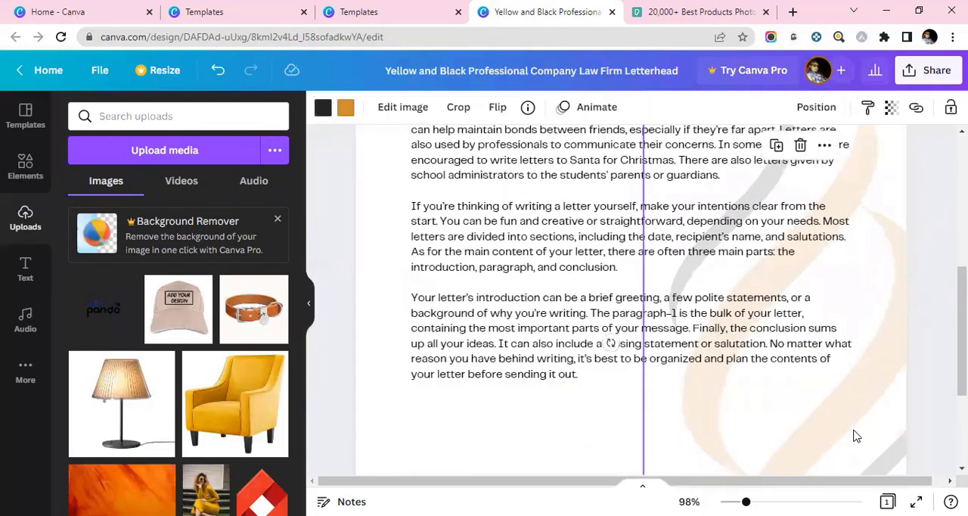
scroll(597, 336, up, 3)
click(579, 378)
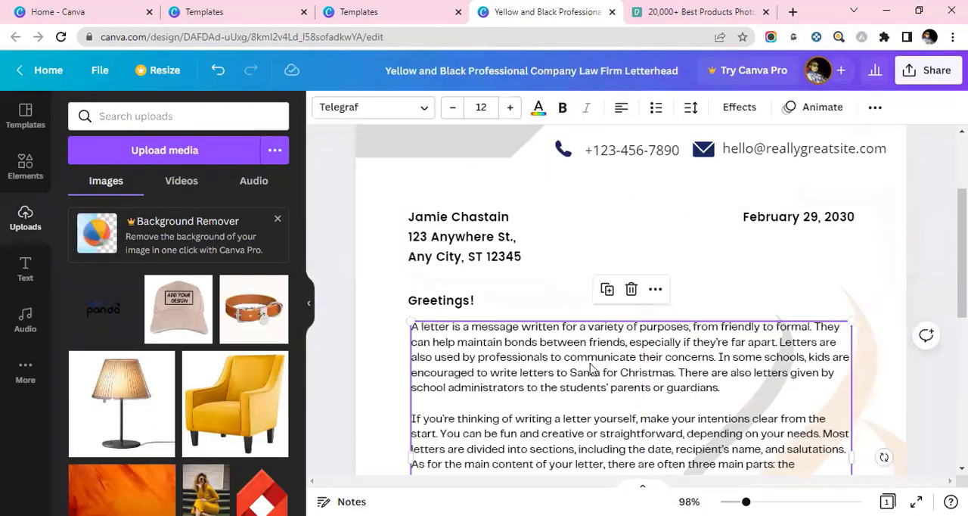
click(632, 290)
- Delete the recipient's name and address block, the "Greetings!" line and the date from the letter area
click(507, 257)
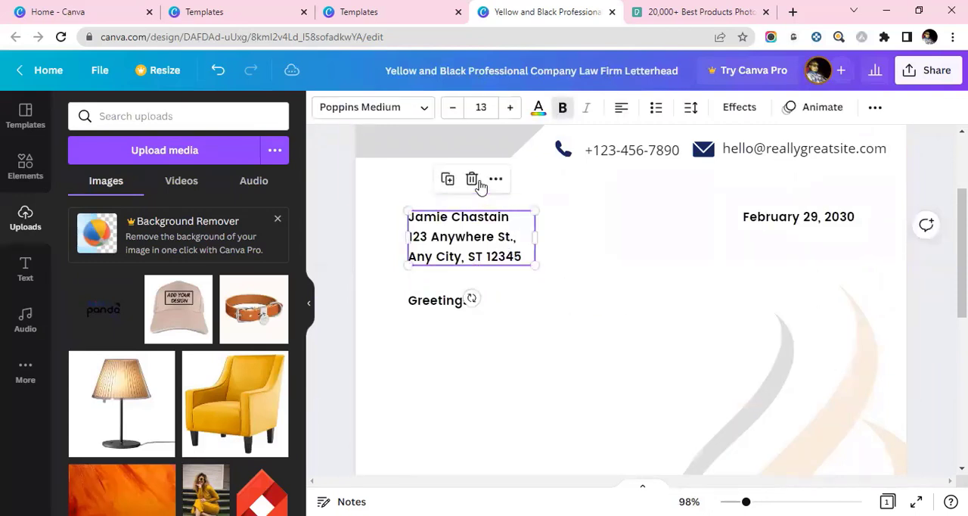
click(478, 184)
click(457, 302)
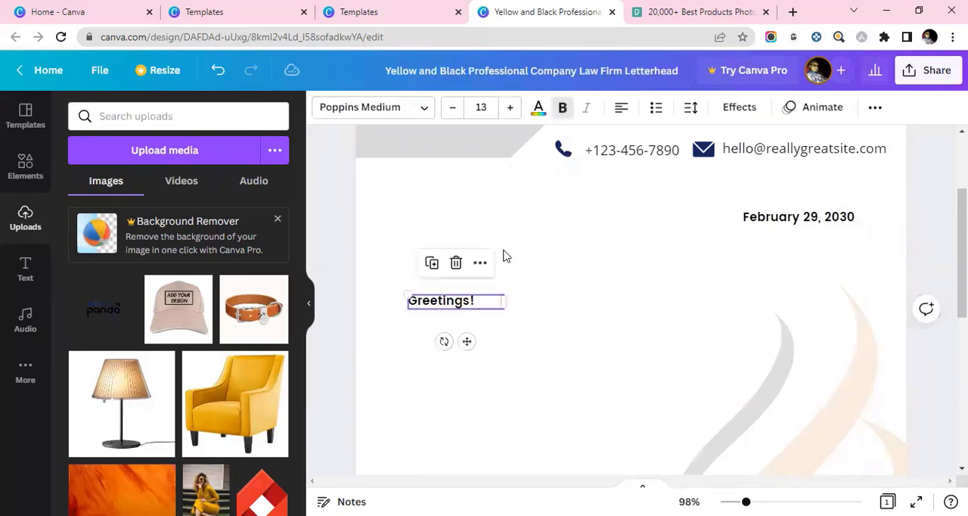
click(456, 265)
click(759, 223)
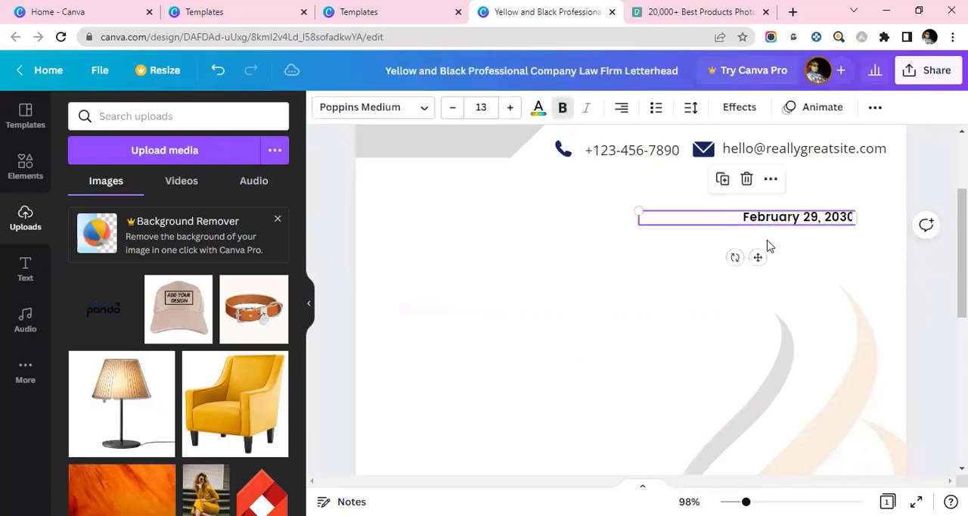
click(747, 182)
- Delete the "Sincerely," closing and the signatory's name above the footer
scroll(540, 265, down, 5)
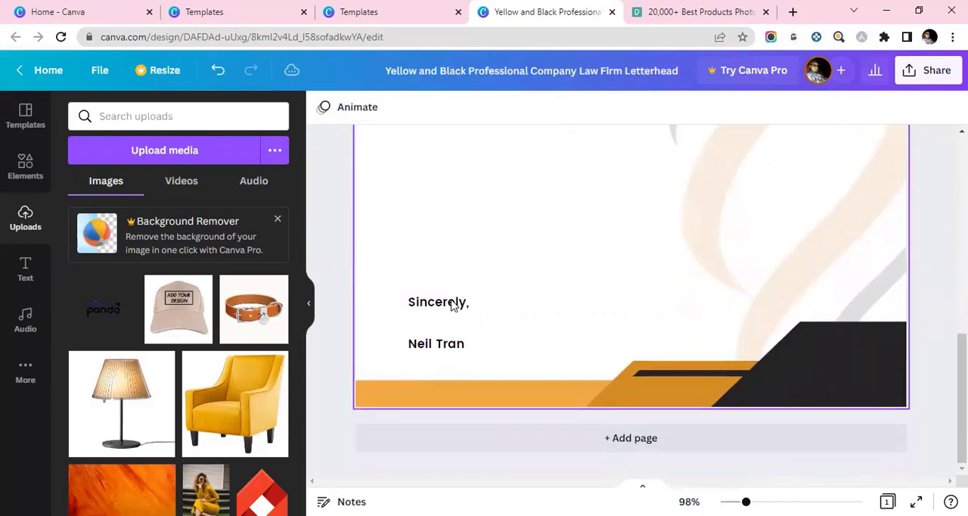
click(452, 303)
key(Delete)
click(452, 345)
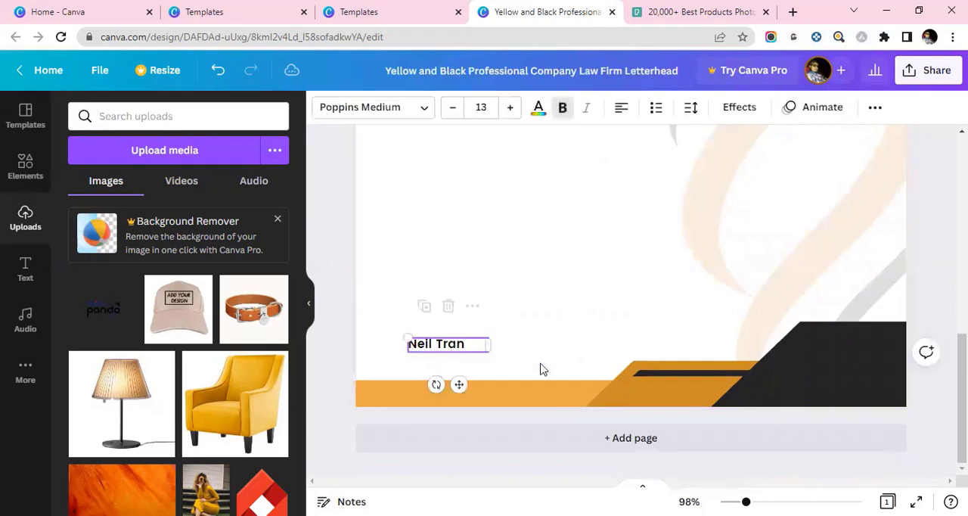
key(Delete)
- Recolor the large black corner shape in the footer light gray
click(838, 349)
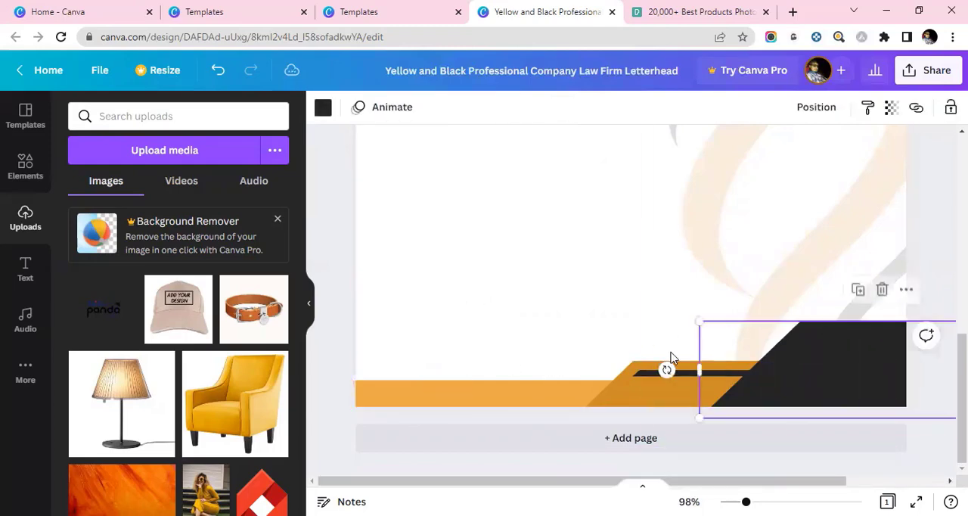
click(323, 108)
click(199, 186)
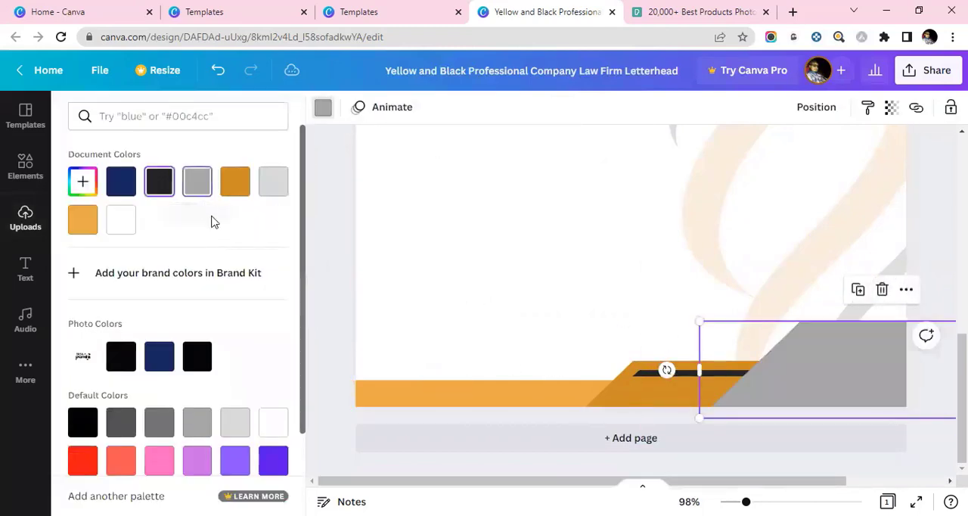
click(270, 185)
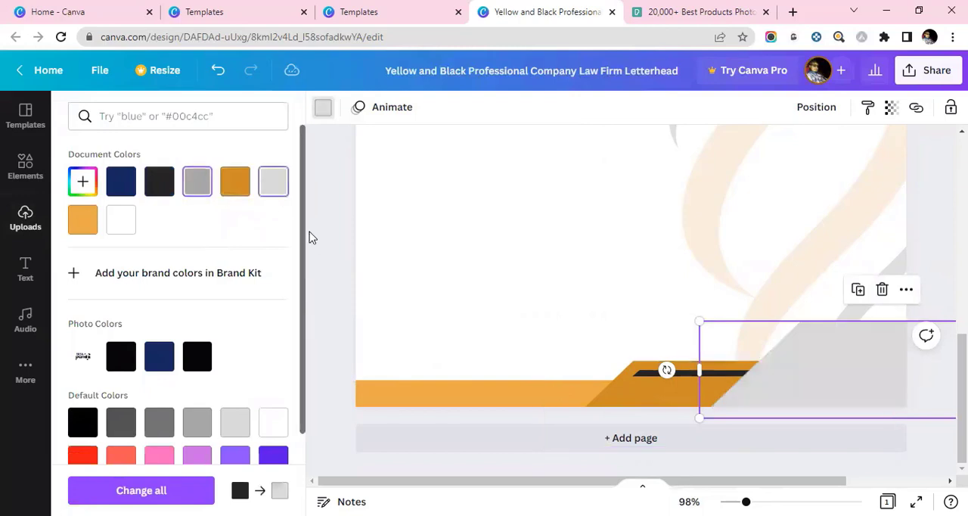
- Recolor the footer's long yellow strip and the slanted orange shape beside it medium gray
click(530, 400)
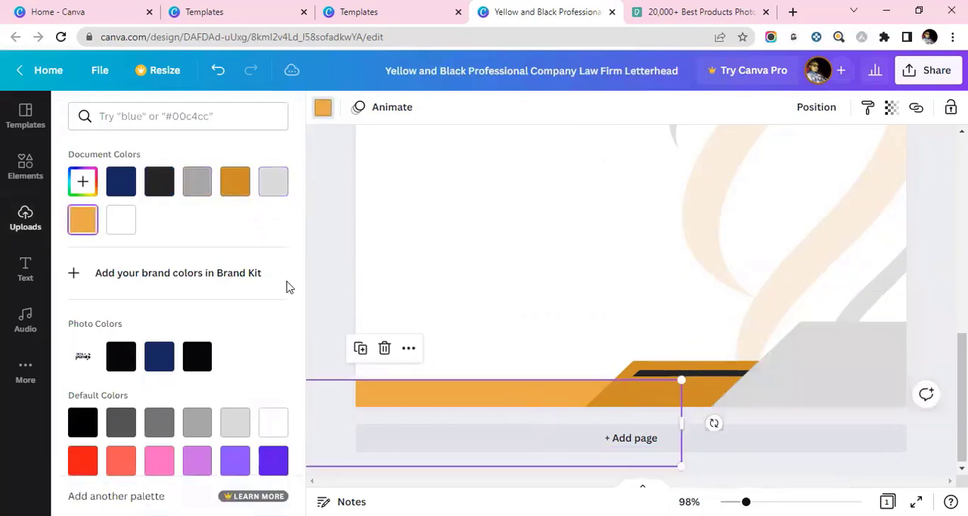
click(199, 187)
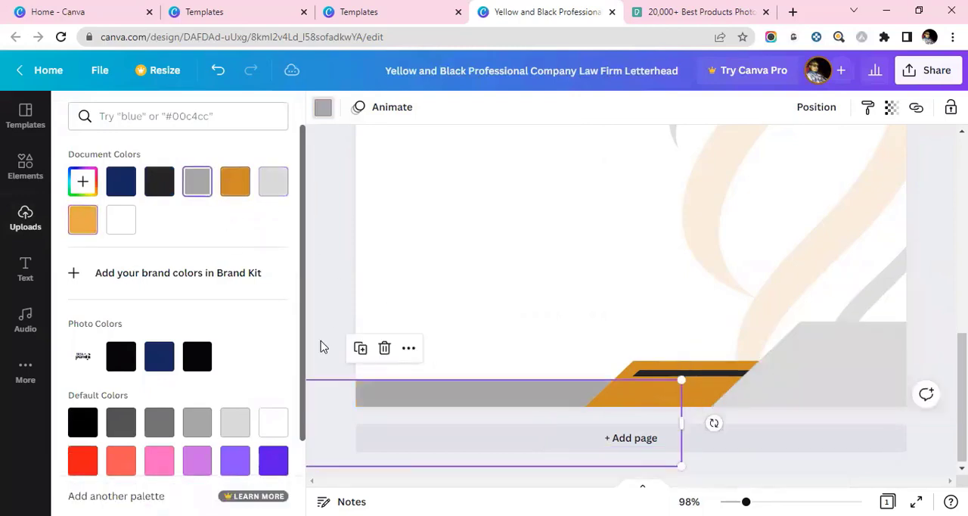
click(703, 402)
click(656, 403)
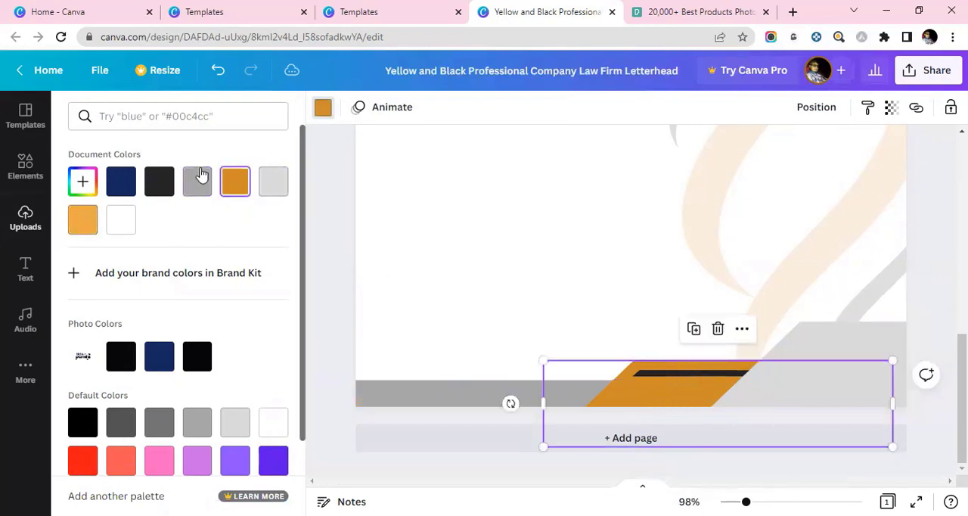
click(205, 193)
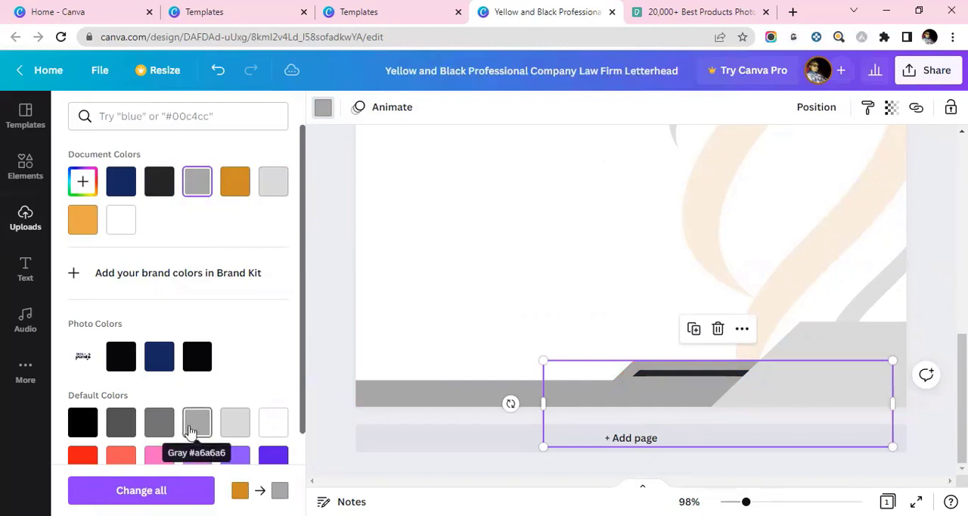
- Try a darker gray on the footer's slanted middle shape and return it to medium gray
click(167, 429)
click(492, 316)
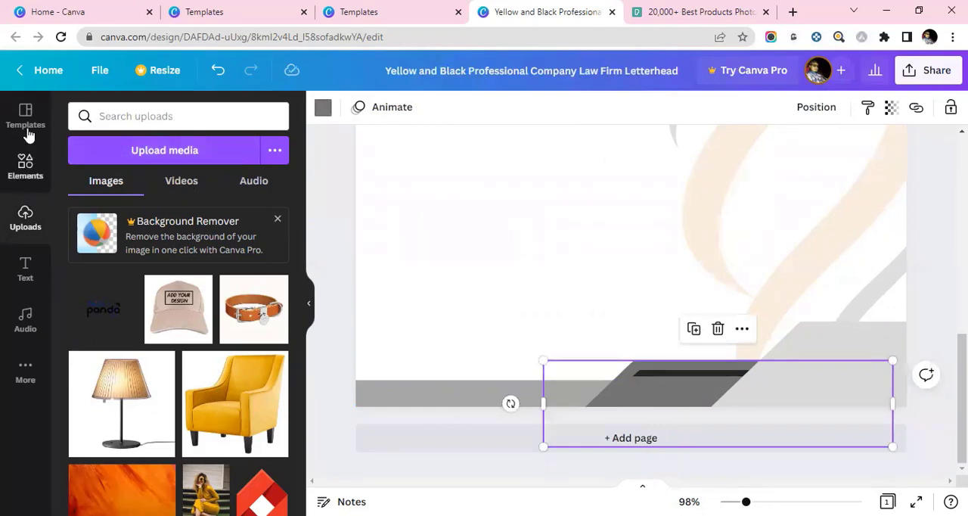
click(323, 107)
click(235, 180)
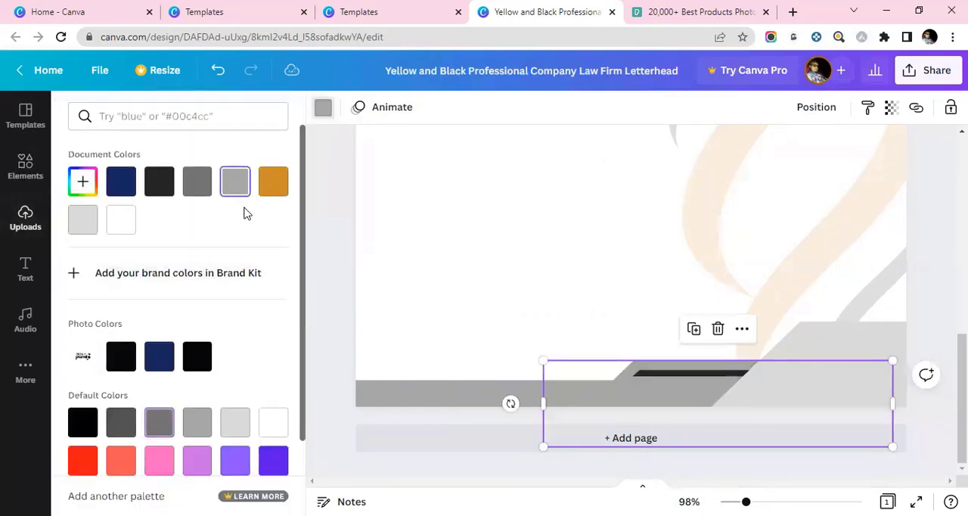
- Recolor the footer's long strip and the thin black bar on the slanted shape dark gray
click(444, 397)
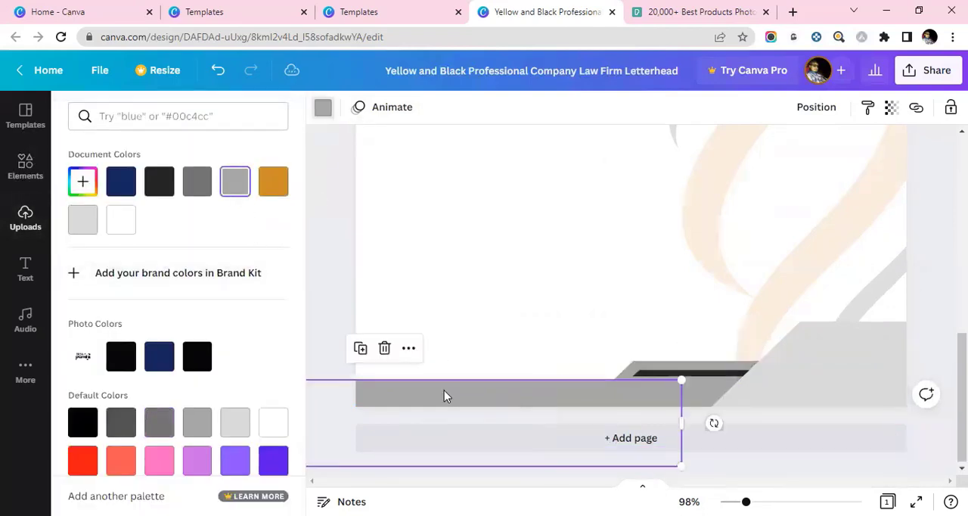
click(197, 181)
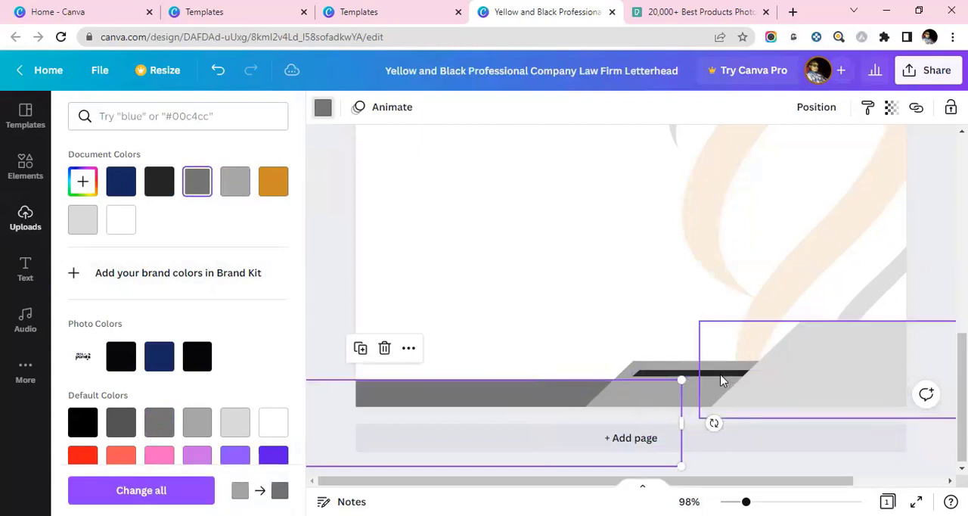
click(665, 371)
click(648, 372)
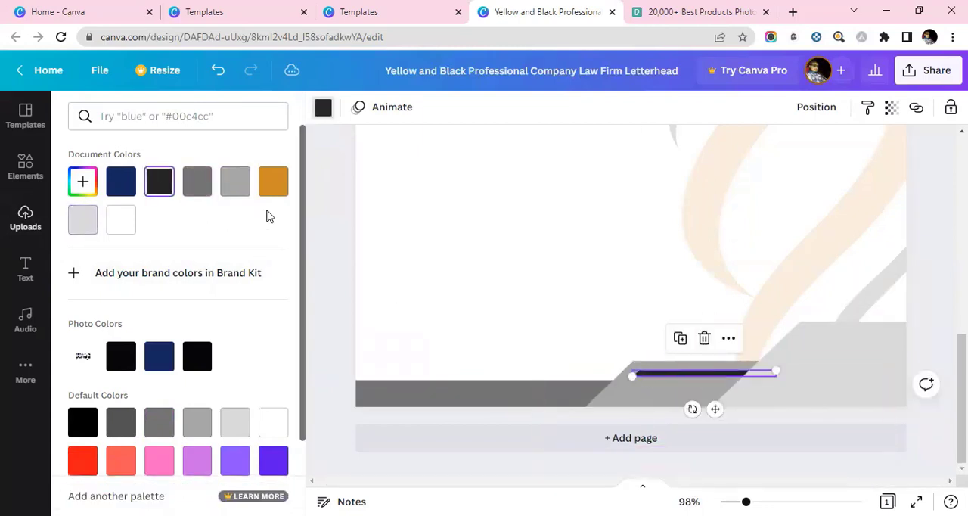
click(194, 189)
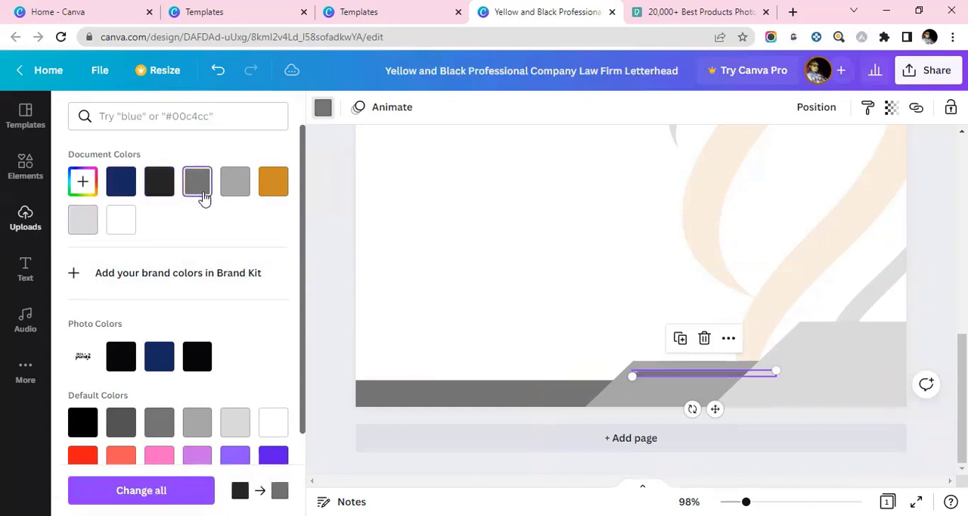
click(538, 384)
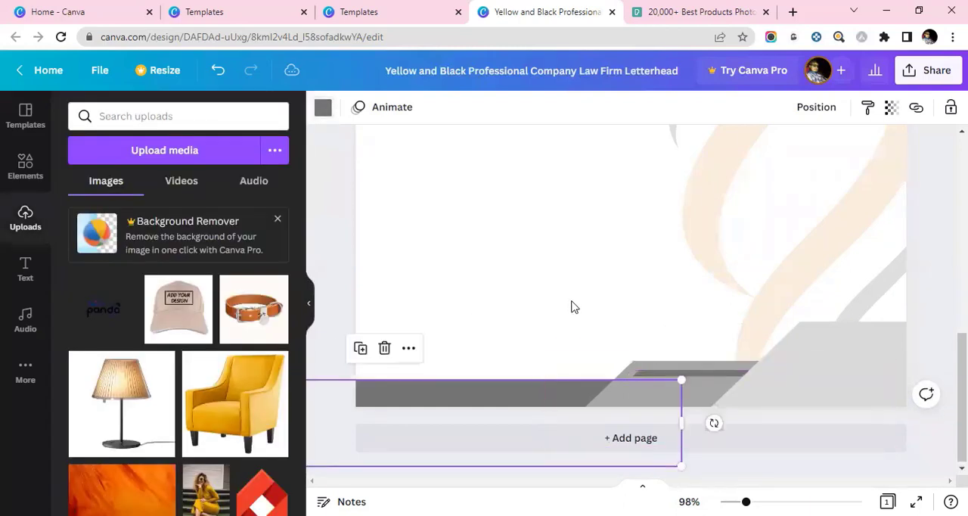
click(582, 279)
- Delete the faint orange and gray wave graphic from the page background
scroll(757, 257, up, 4)
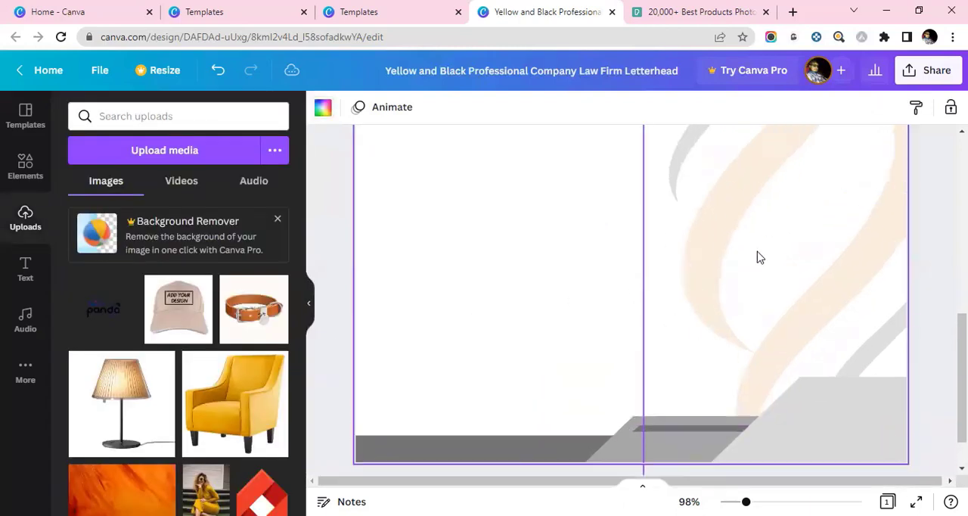
click(749, 264)
key(Delete)
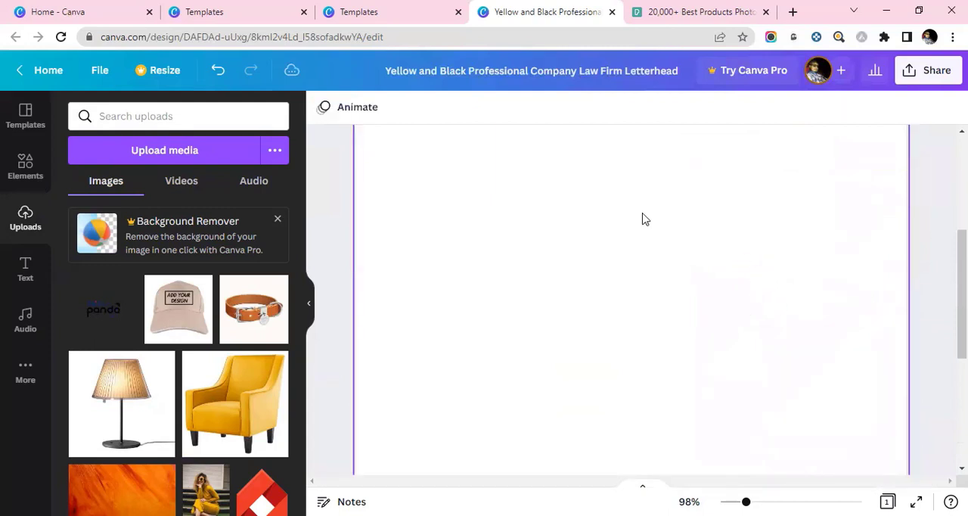
- Place a copy of the uploaded Skills Panda logo mid-page, remove the duplicate, and enlarge it slightly beyond the page width
scroll(604, 227, up, 3)
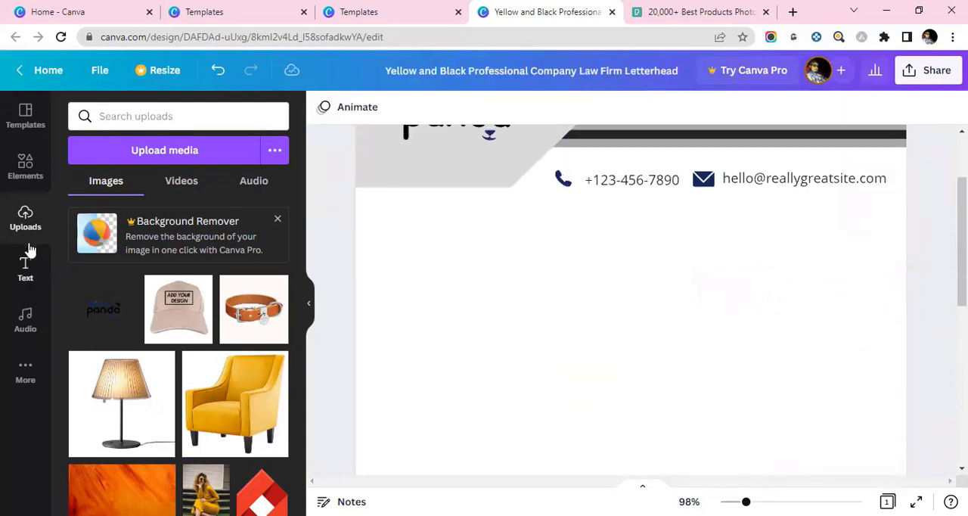
click(97, 307)
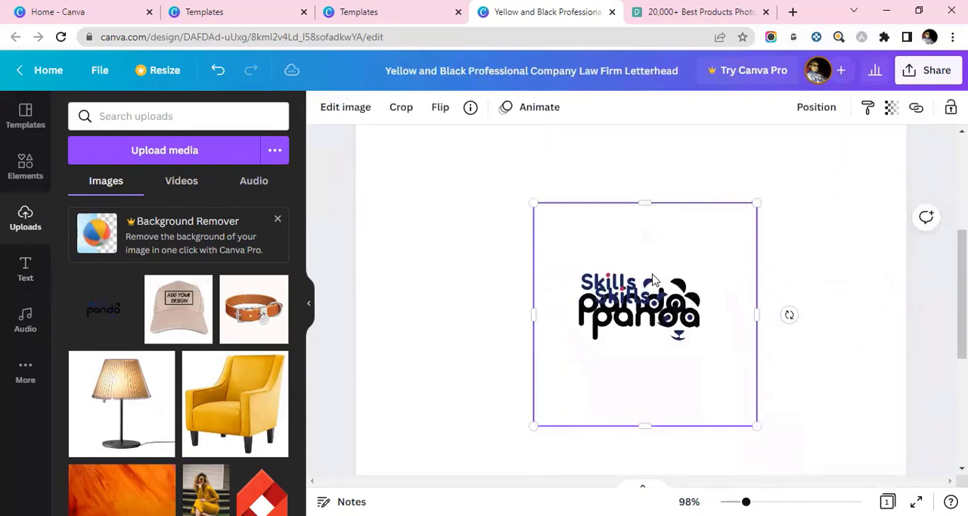
key(Delete)
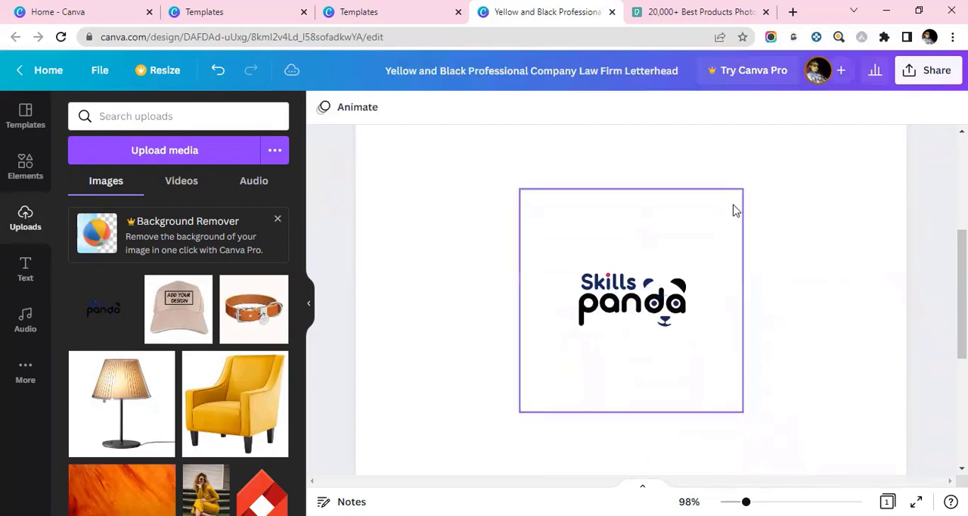
click(702, 283)
drag(744, 188, 940, 126)
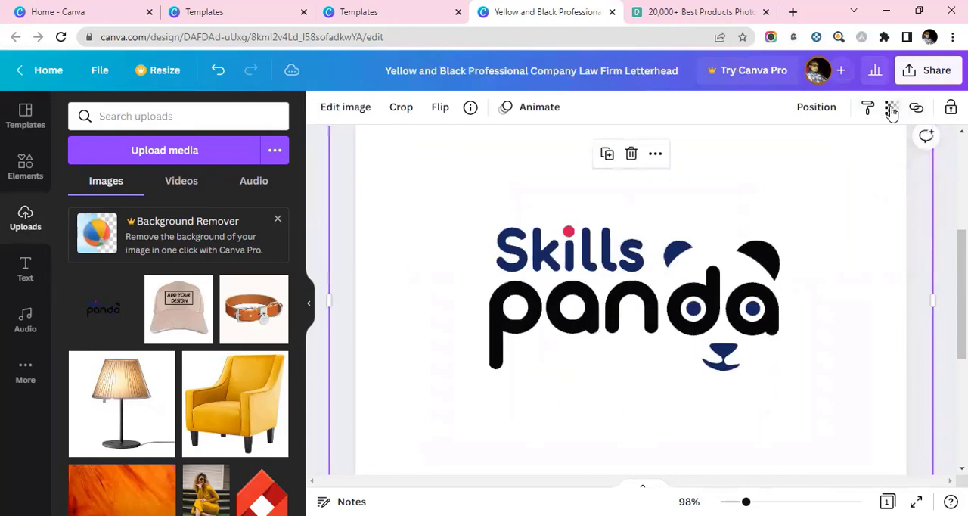
- Set the large central logo's transparency to 8 so it serves as a faint watermark
click(891, 110)
drag(887, 172, 758, 191)
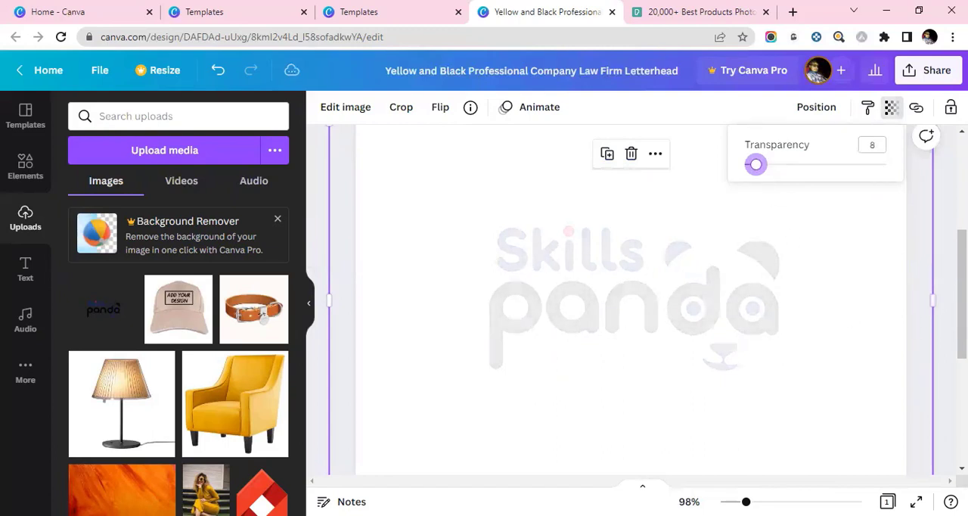
click(869, 107)
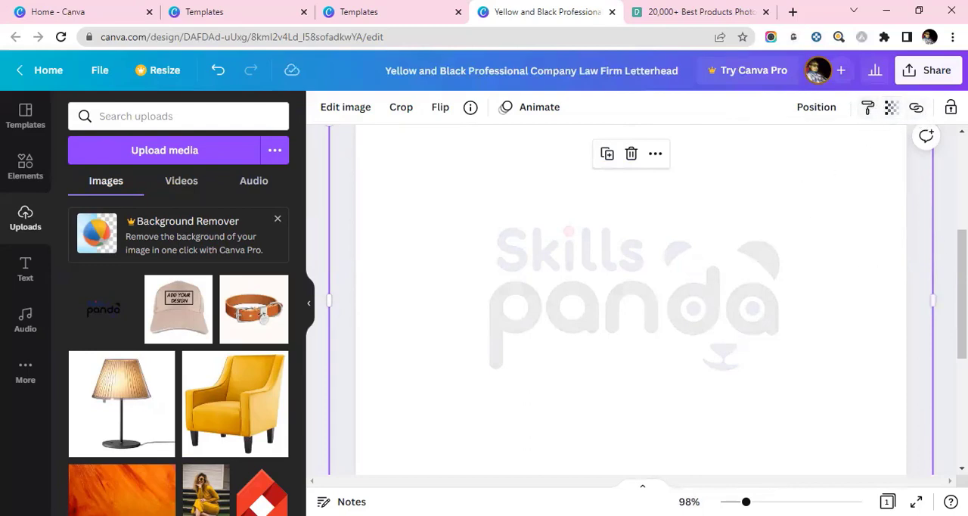
click(927, 314)
- Replace the placeholder domain name in the header's e-mail address with the company name "skillspanda"
scroll(927, 313, up, 4)
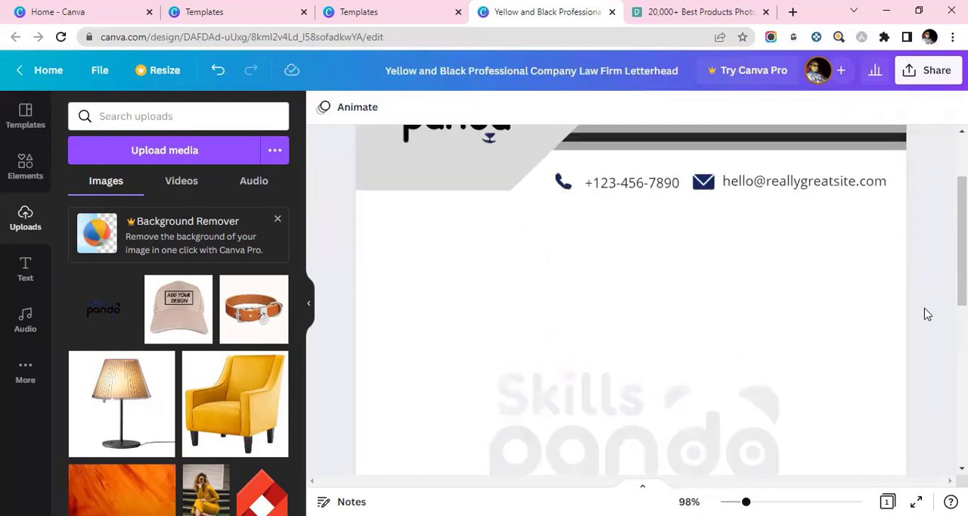
scroll(921, 306, down, 6)
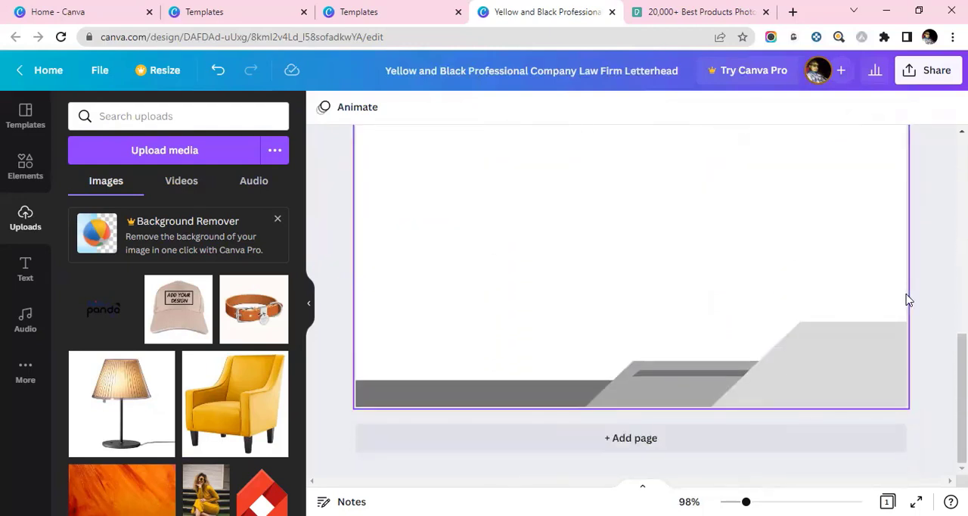
scroll(907, 298, up, 6)
scroll(887, 284, down, 3)
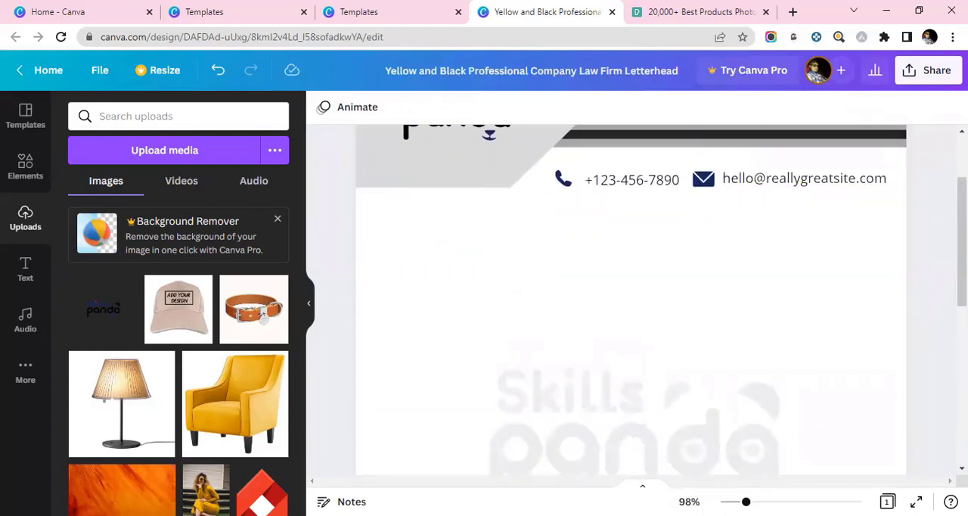
scroll(930, 280, up, 3)
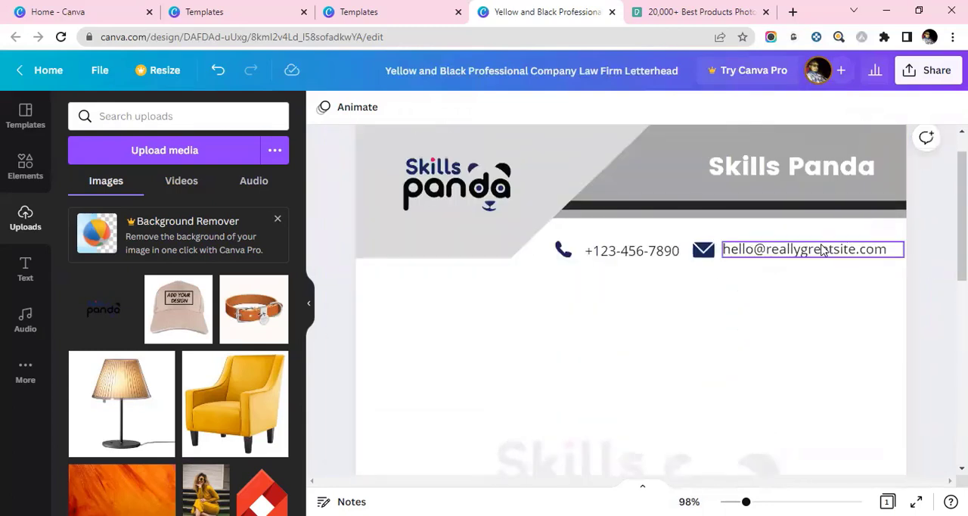
click(799, 259)
double_click(756, 251)
drag(766, 249, 844, 250)
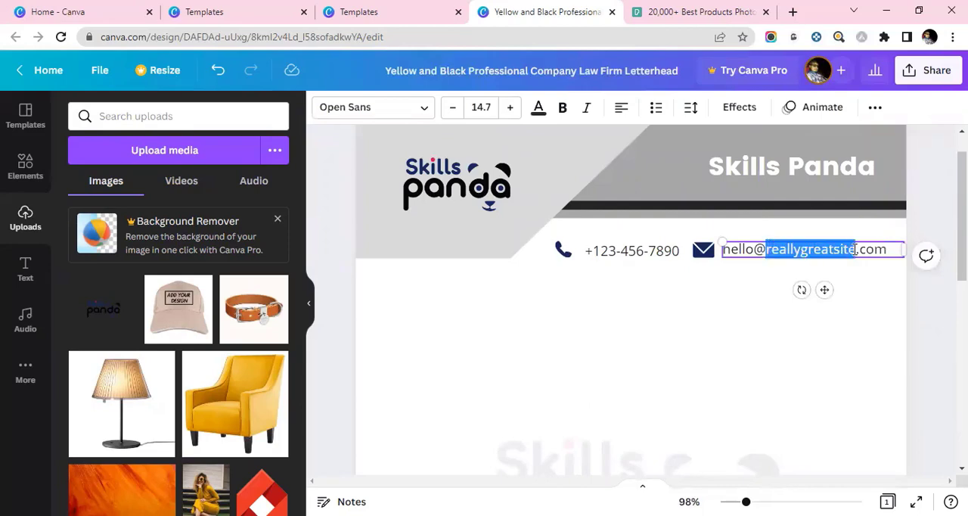
text(skillspa)
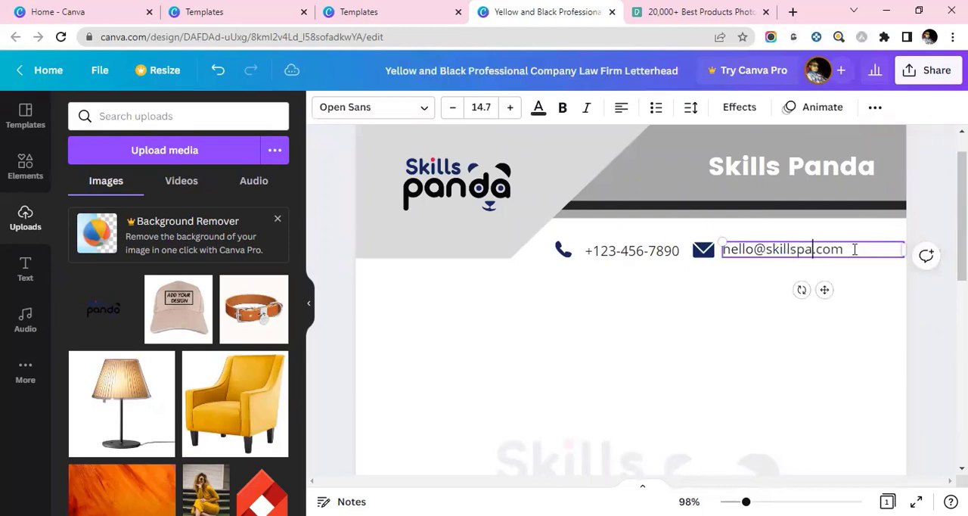
text(nda)
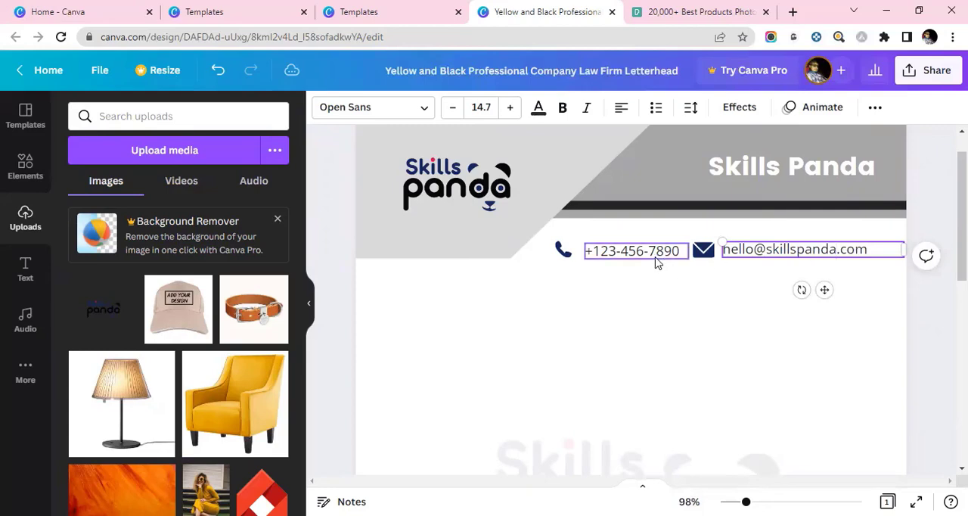
click(789, 284)
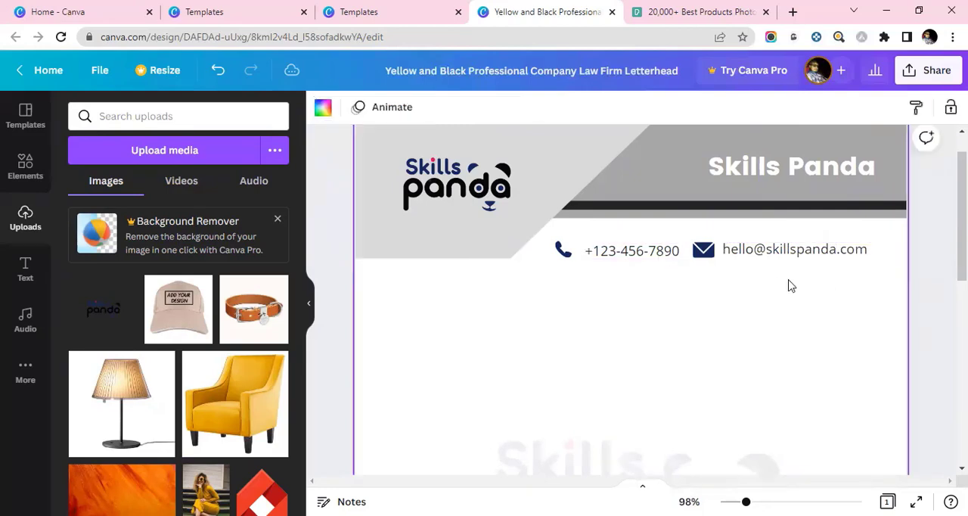
- Examine the whole letterhead page from the header to the footer, including the logo watermark and the contact line
scroll(843, 307, down, 10)
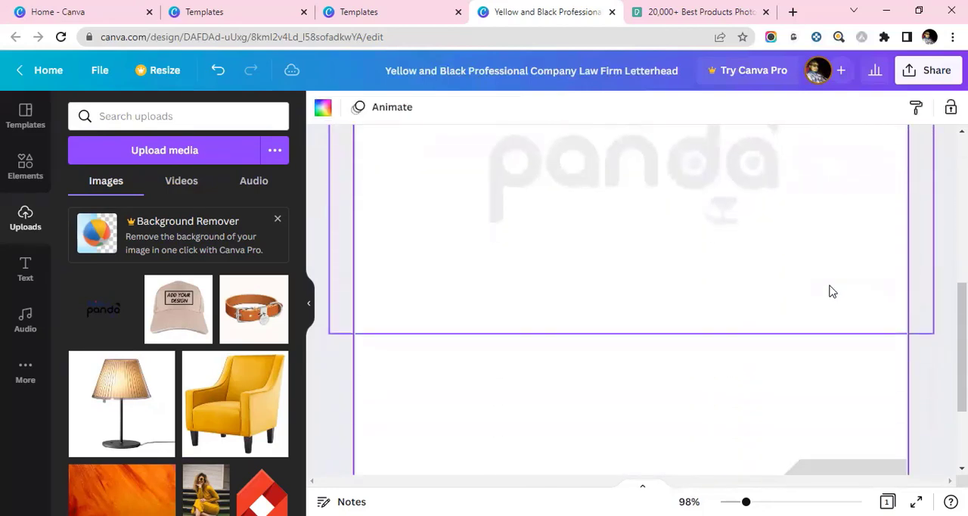
click(935, 325)
scroll(932, 318, up, 5)
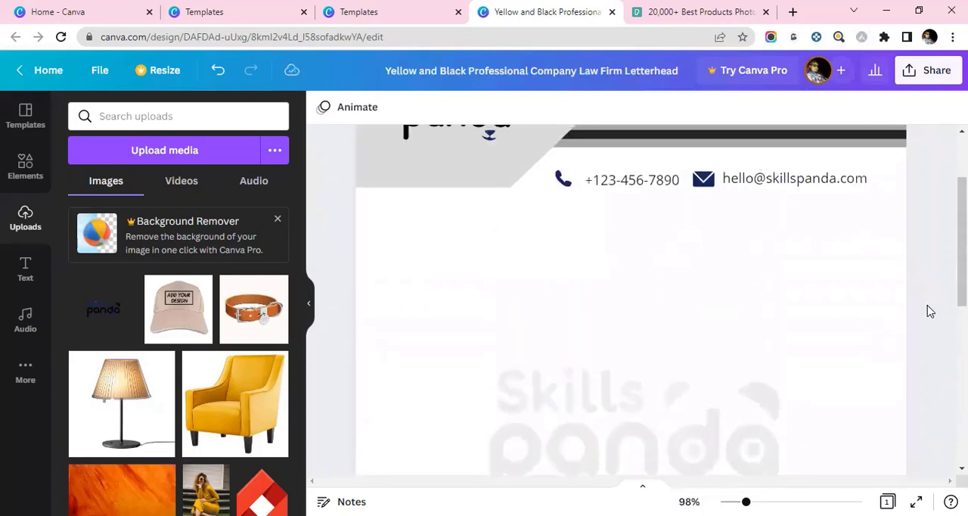
scroll(928, 307, down, 5)
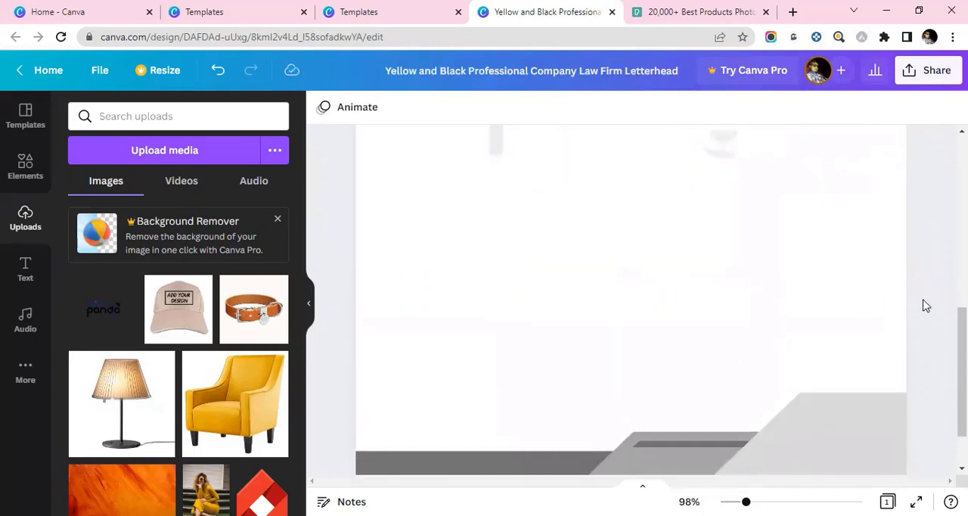
scroll(926, 304, up, 5)
scroll(917, 300, down, 3)
scroll(918, 300, up, 2)
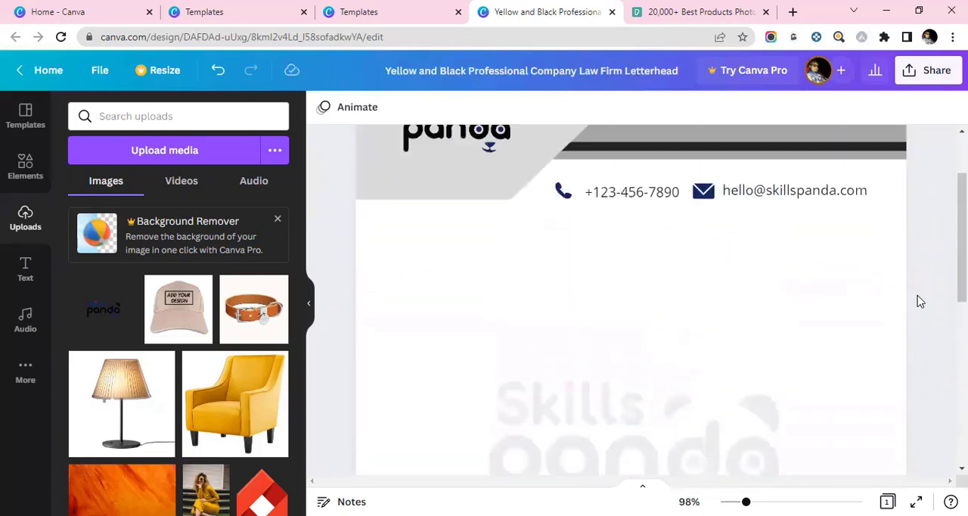
scroll(919, 301, up, 2)
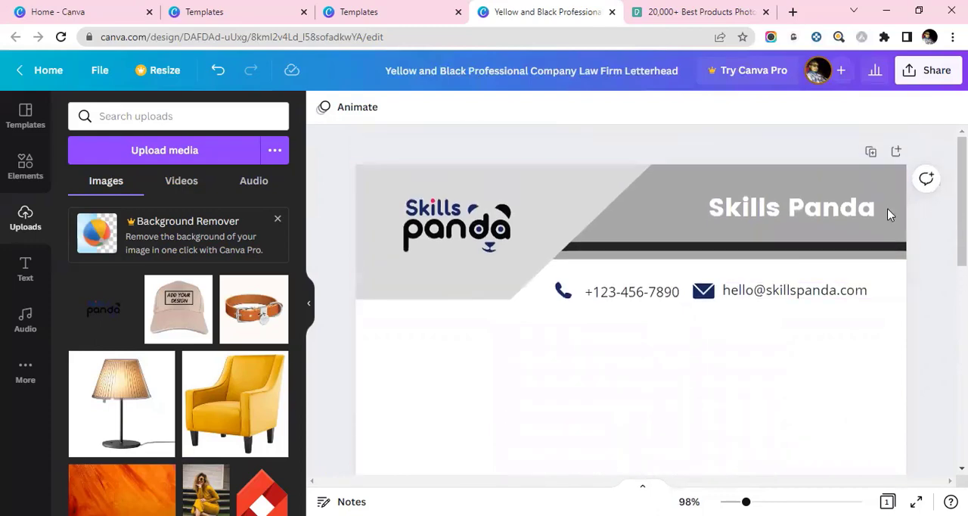
- Browse the design elements library, from lines and shapes to charts, tables, frames and grids, for shapes usable in the header
click(604, 196)
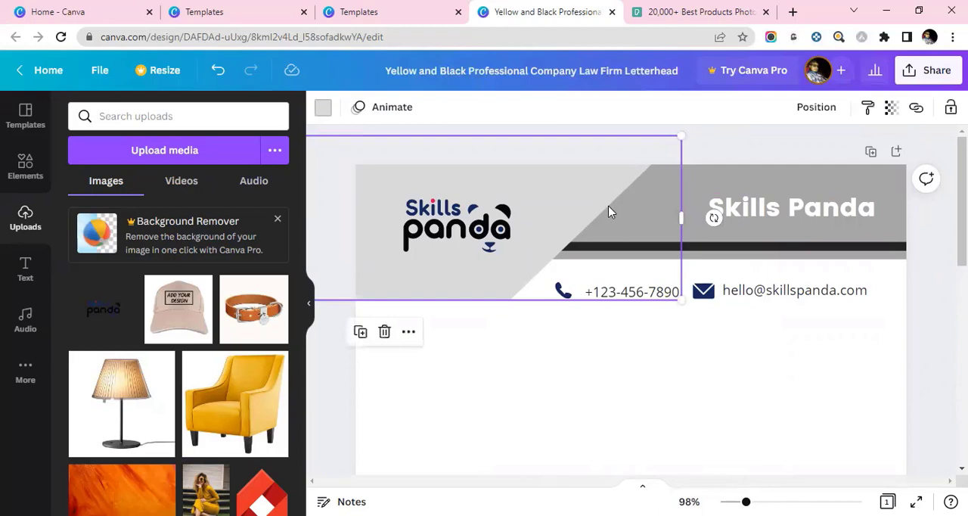
click(45, 178)
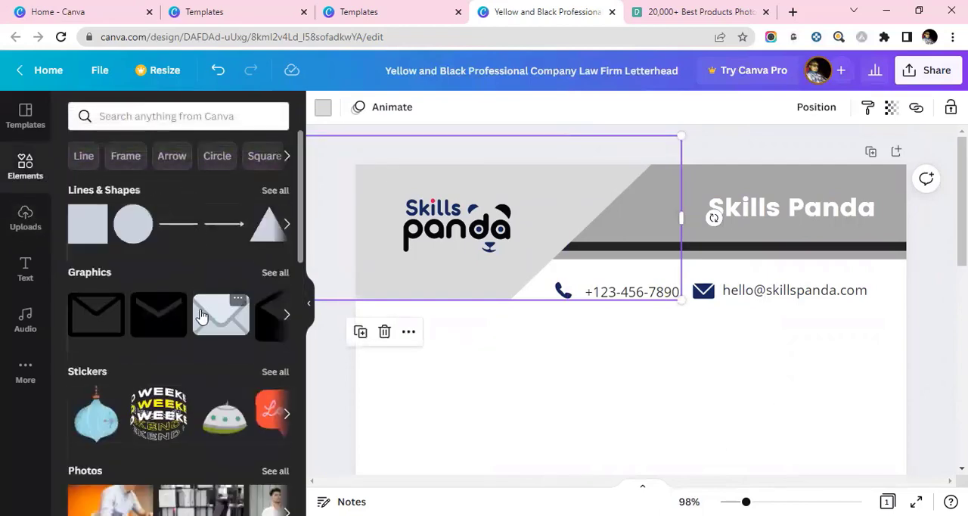
click(287, 225)
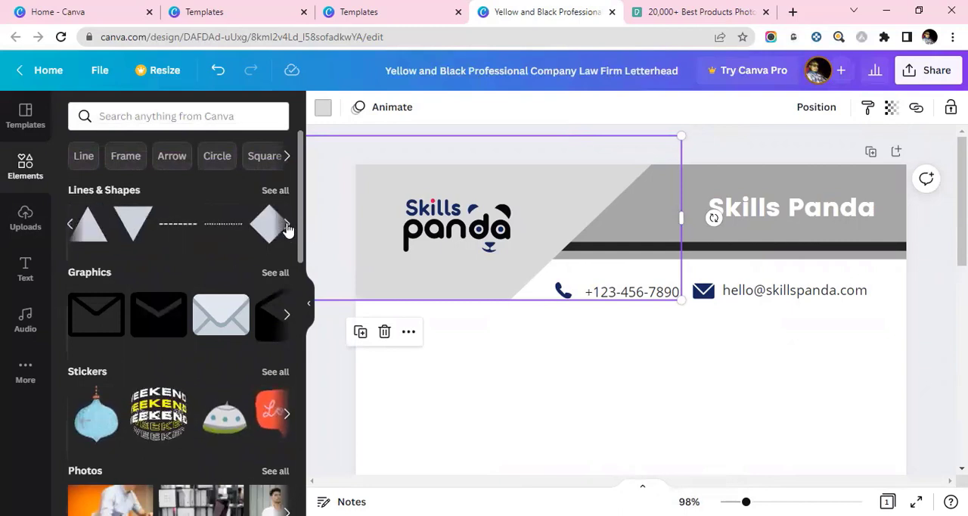
click(286, 225)
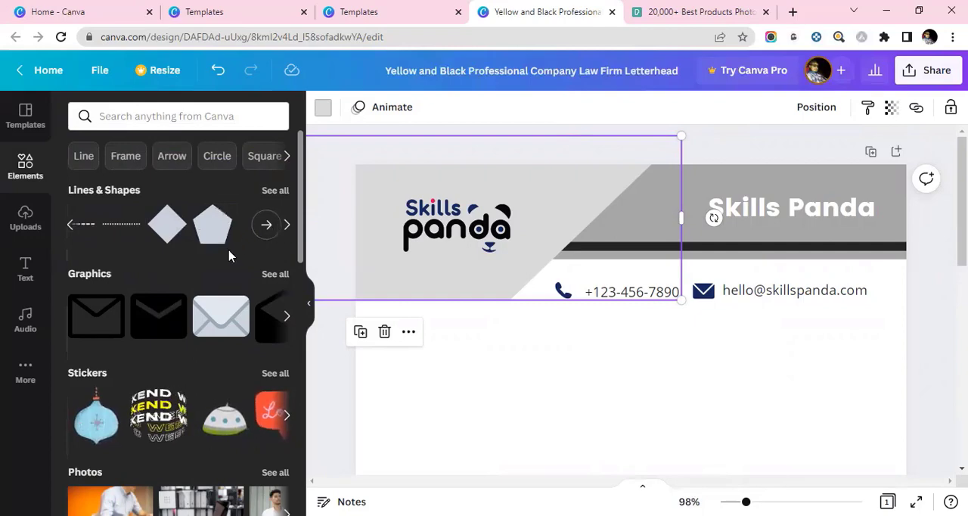
scroll(223, 288, down, 5)
scroll(216, 312, down, 5)
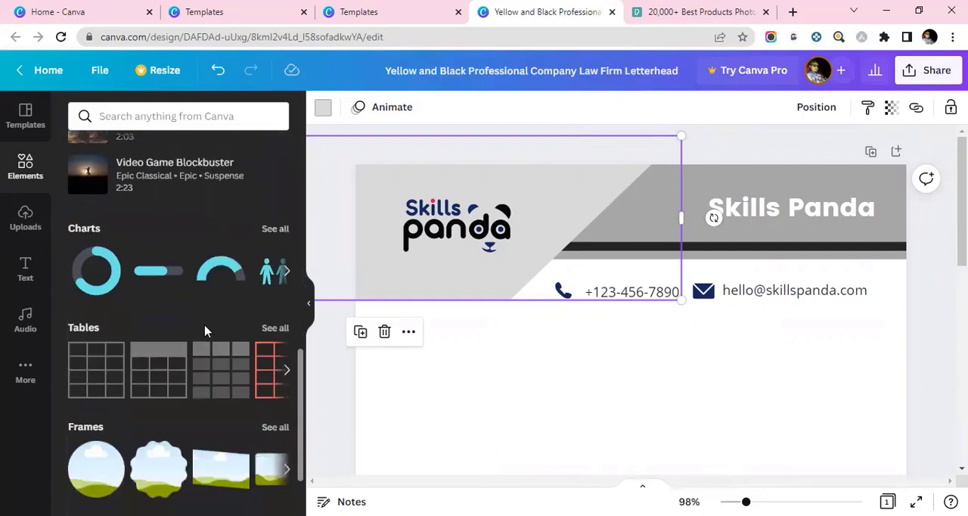
scroll(190, 356, down, 1)
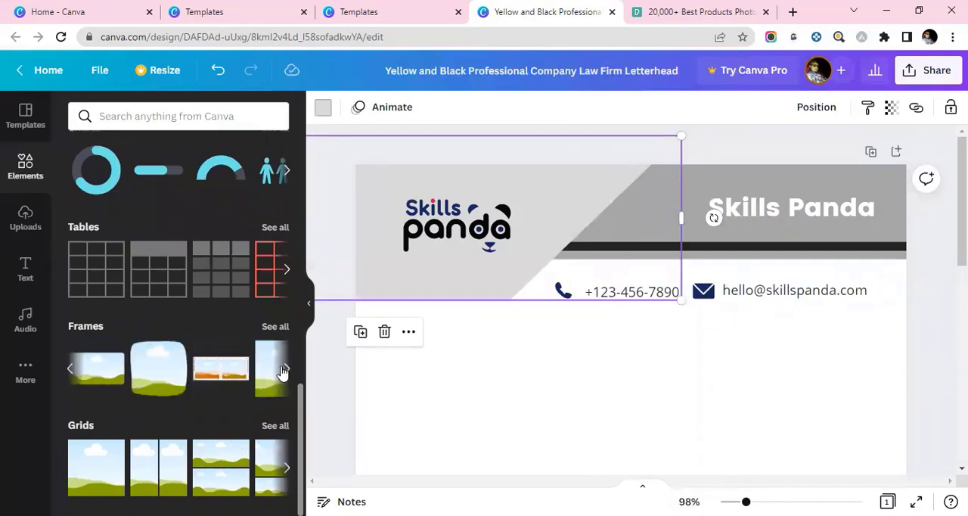
scroll(198, 432, up, 10)
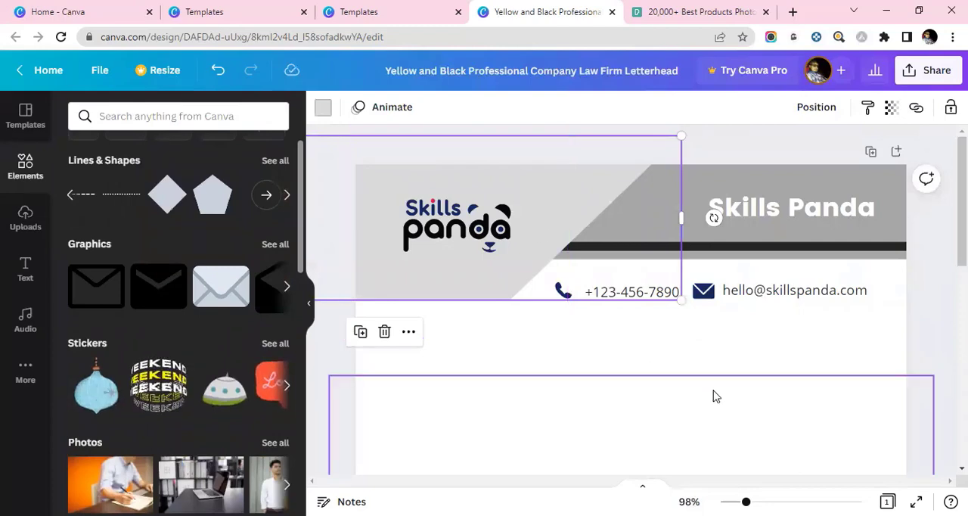
click(735, 338)
- Download the finished letterhead design with the PDF Print file type
scroll(658, 320, down, 3)
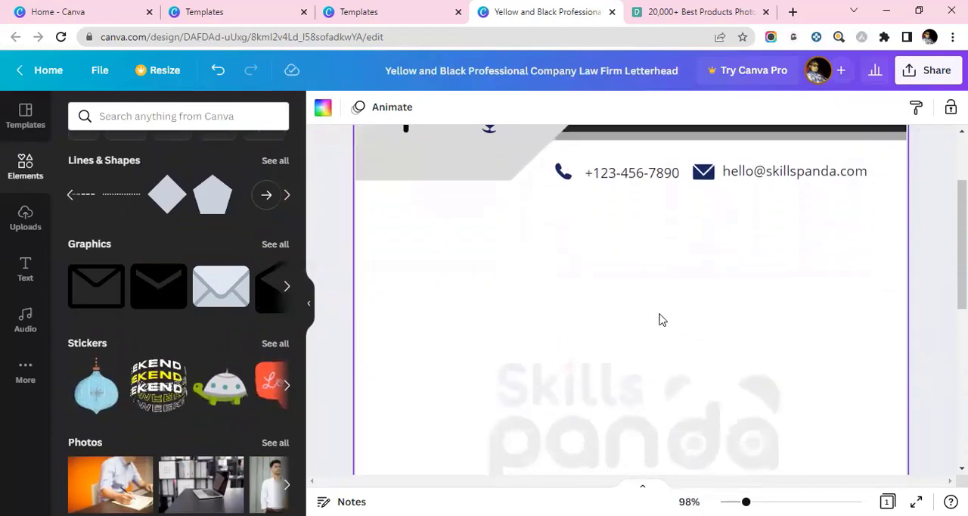
scroll(659, 317, up, 3)
click(927, 71)
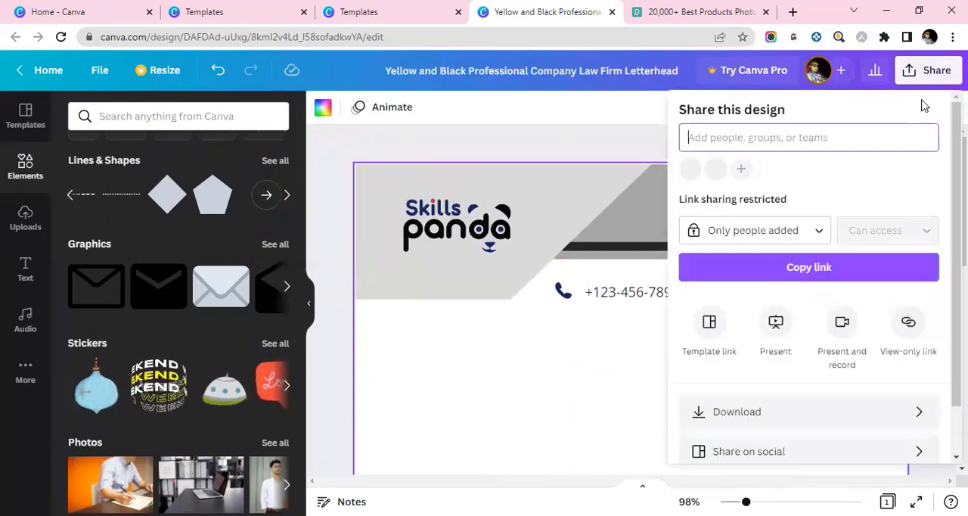
scroll(787, 327, down, 1)
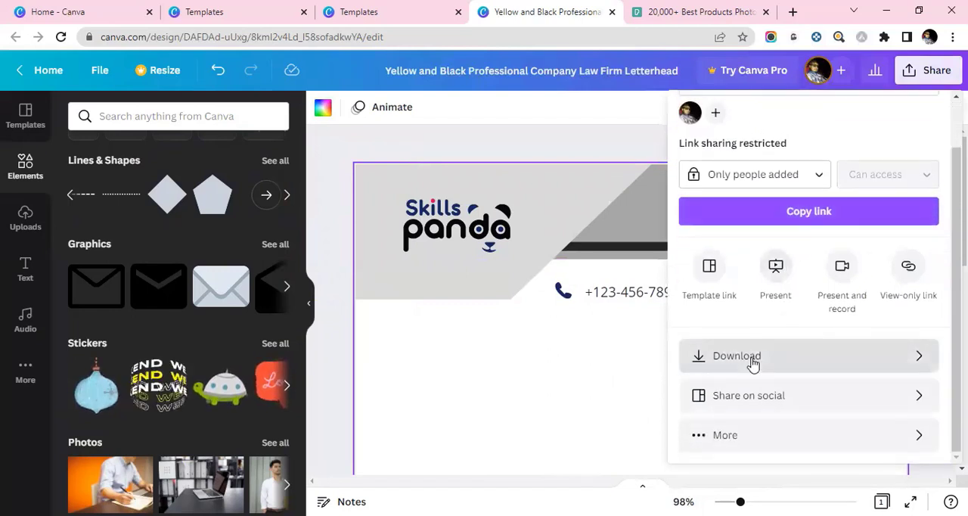
click(749, 363)
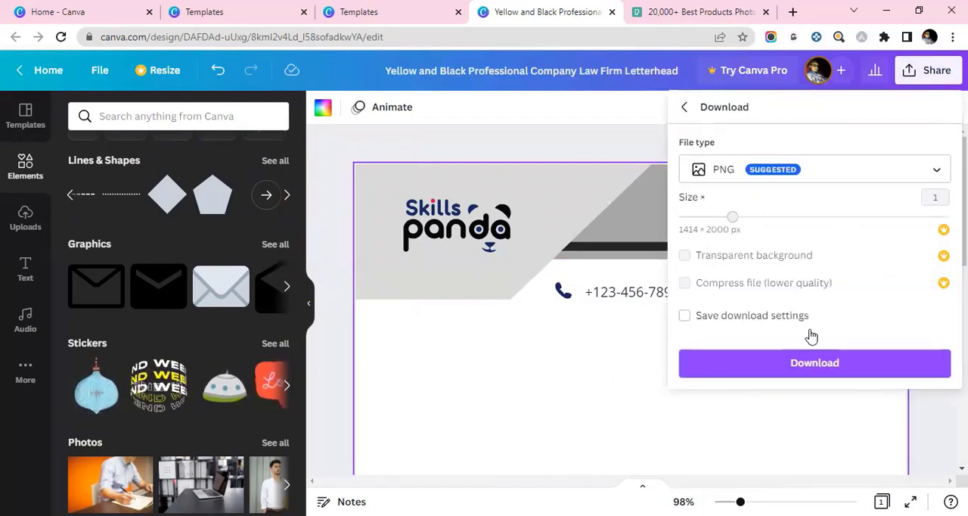
click(731, 173)
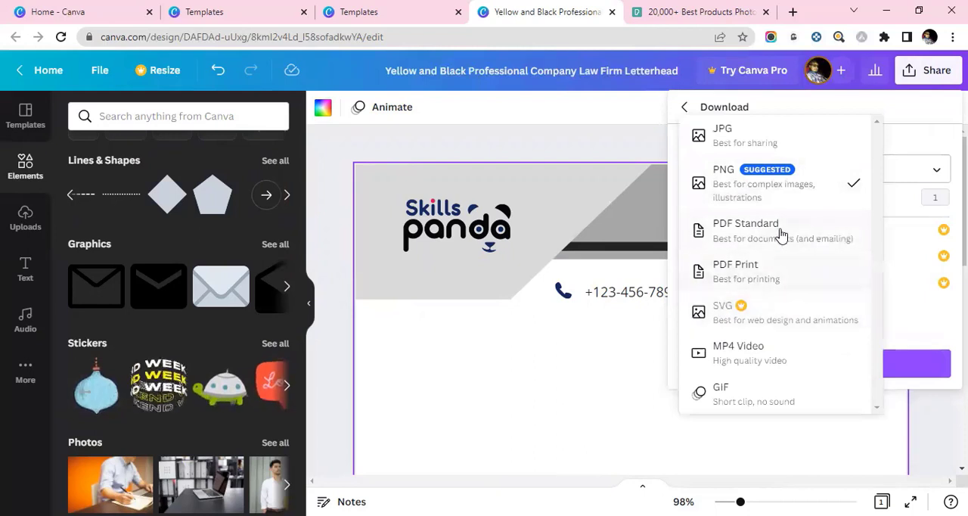
click(774, 276)
click(806, 286)
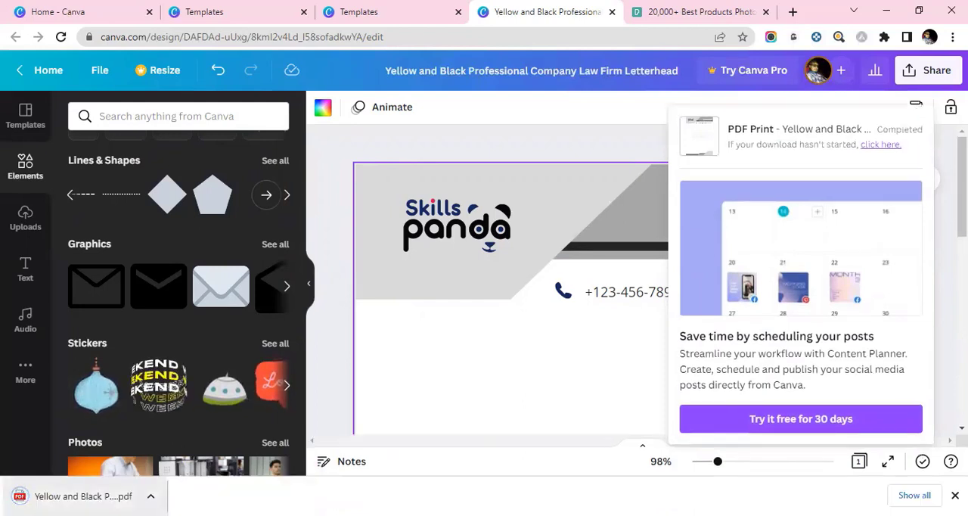
- Open the downloaded letterhead PDF in a new browser tab, check the page from header to watermark, and close it
drag(56, 499, 59, 465)
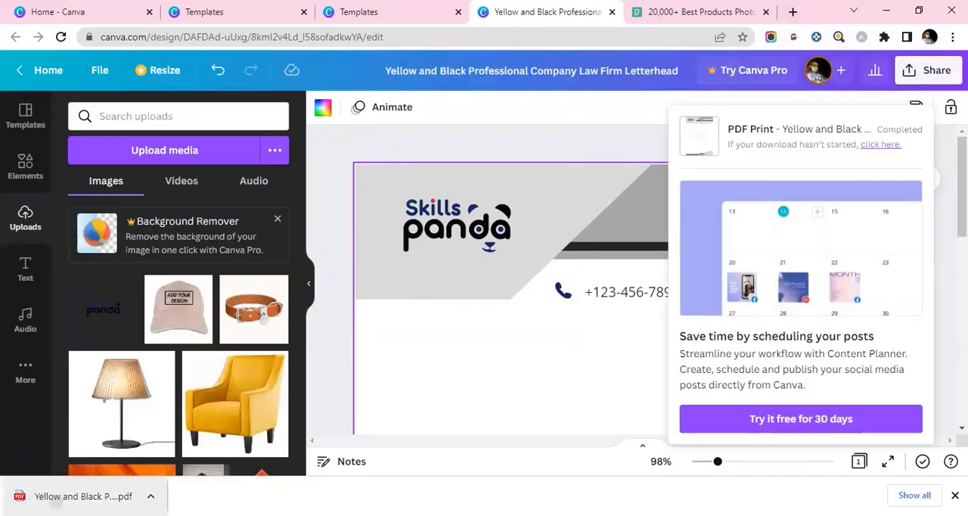
drag(806, 31, 808, 15)
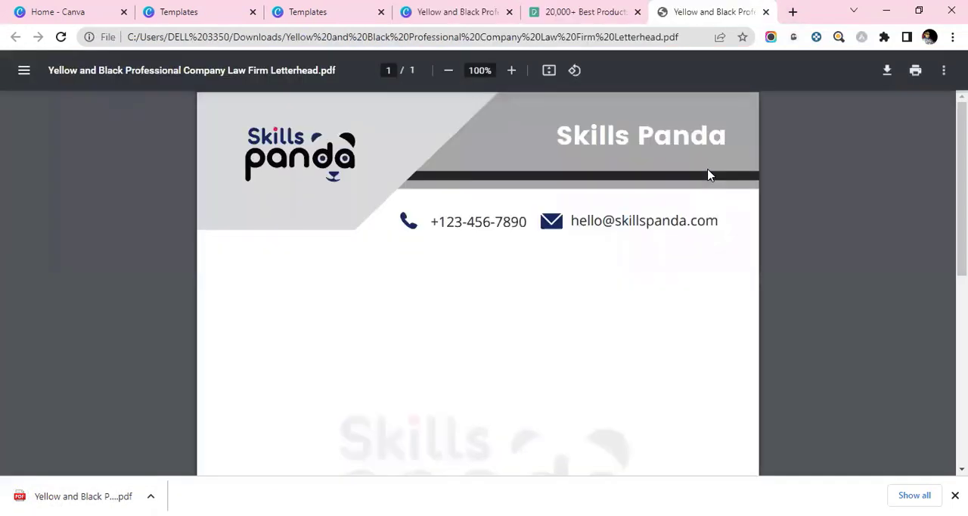
scroll(815, 219, down, 5)
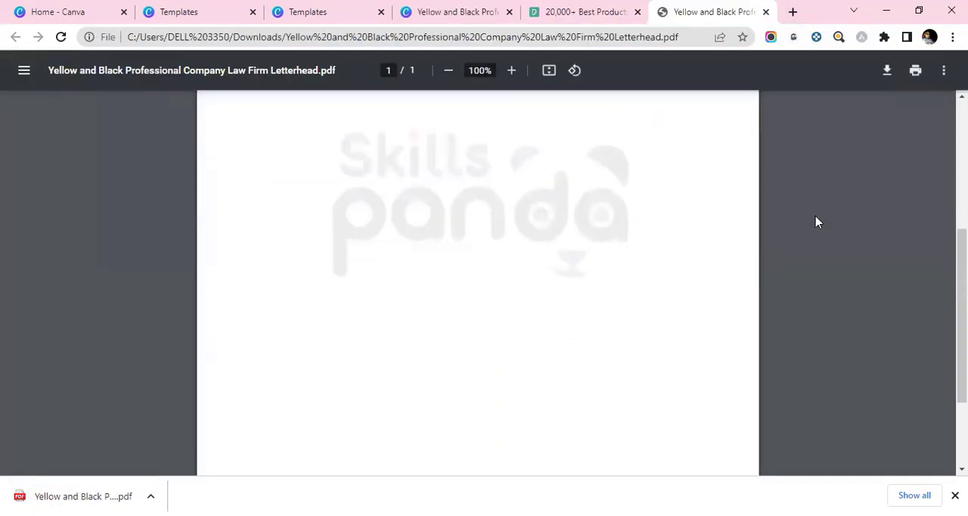
scroll(815, 222, up, 5)
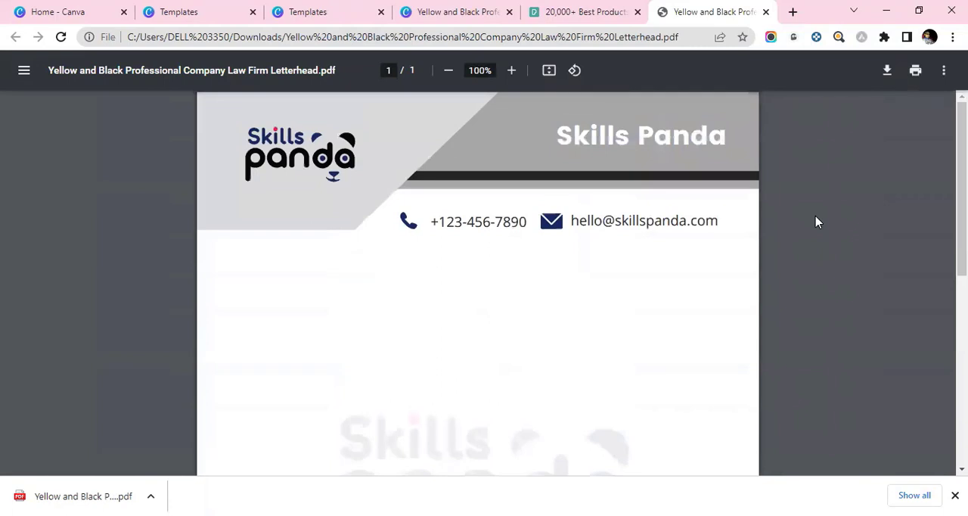
click(765, 11)
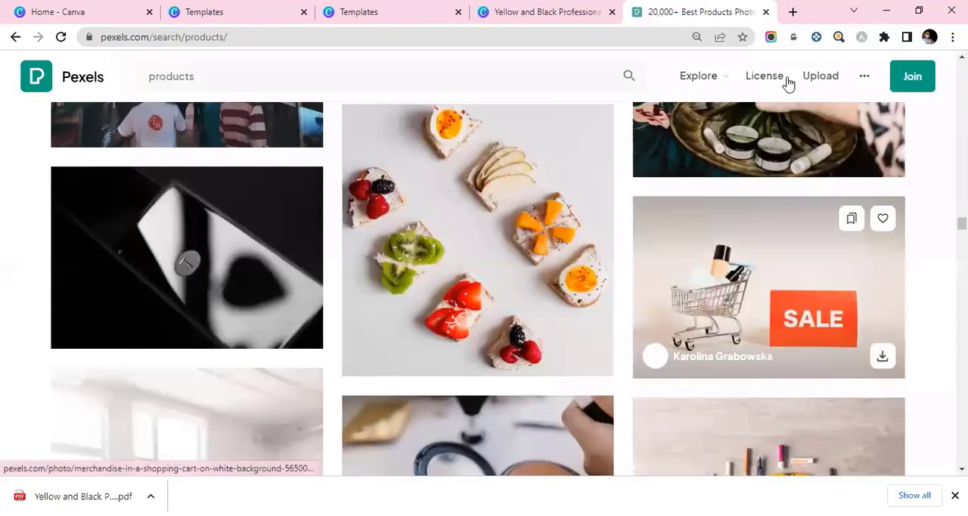